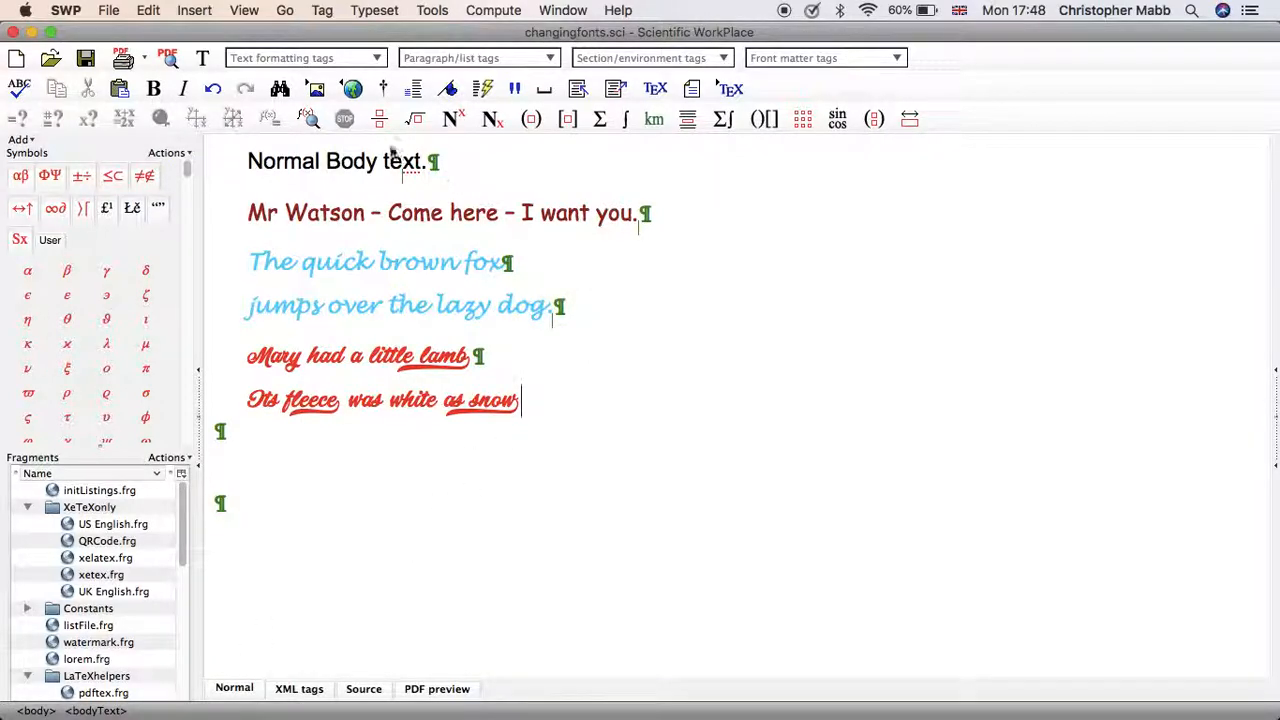
Insert a big skip vertical space at the end of the "Its fleece was white as snow" line.
{"action": "left_click", "coordinate": [194, 10]}
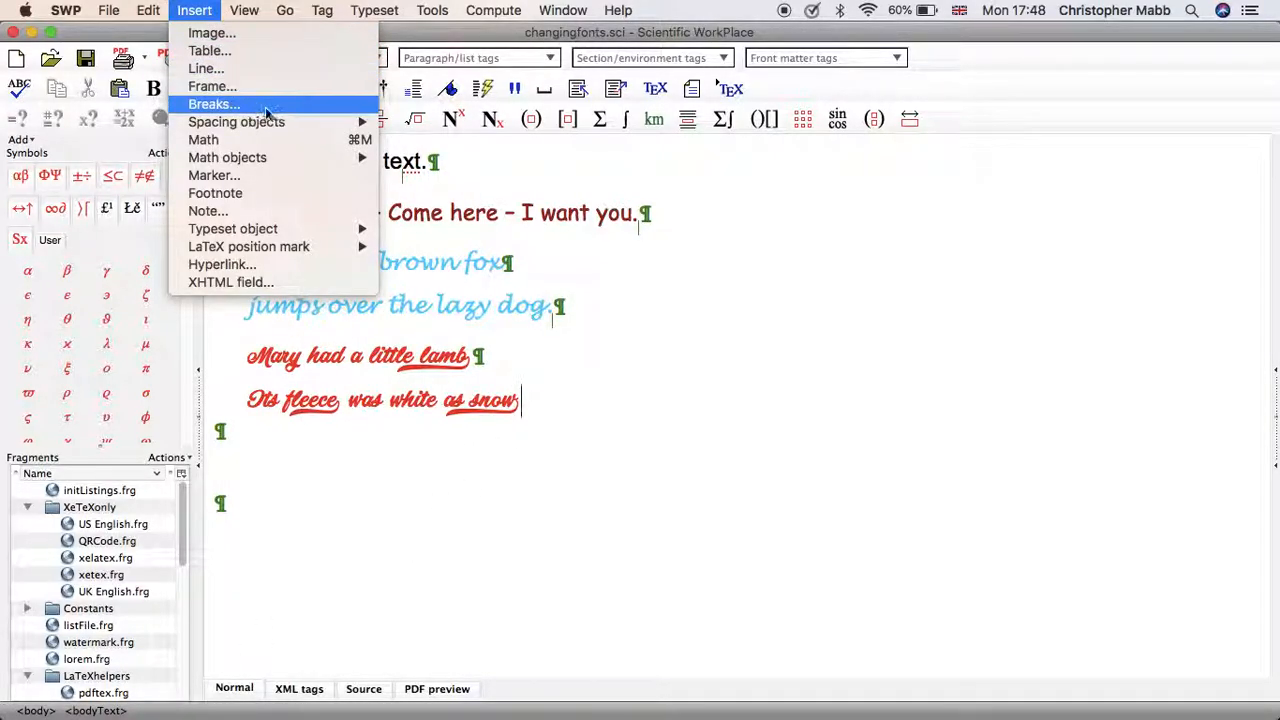
{"action": "mouse_move", "coordinate": [278, 119]}
{"action": "left_click", "coordinate": [450, 139]}
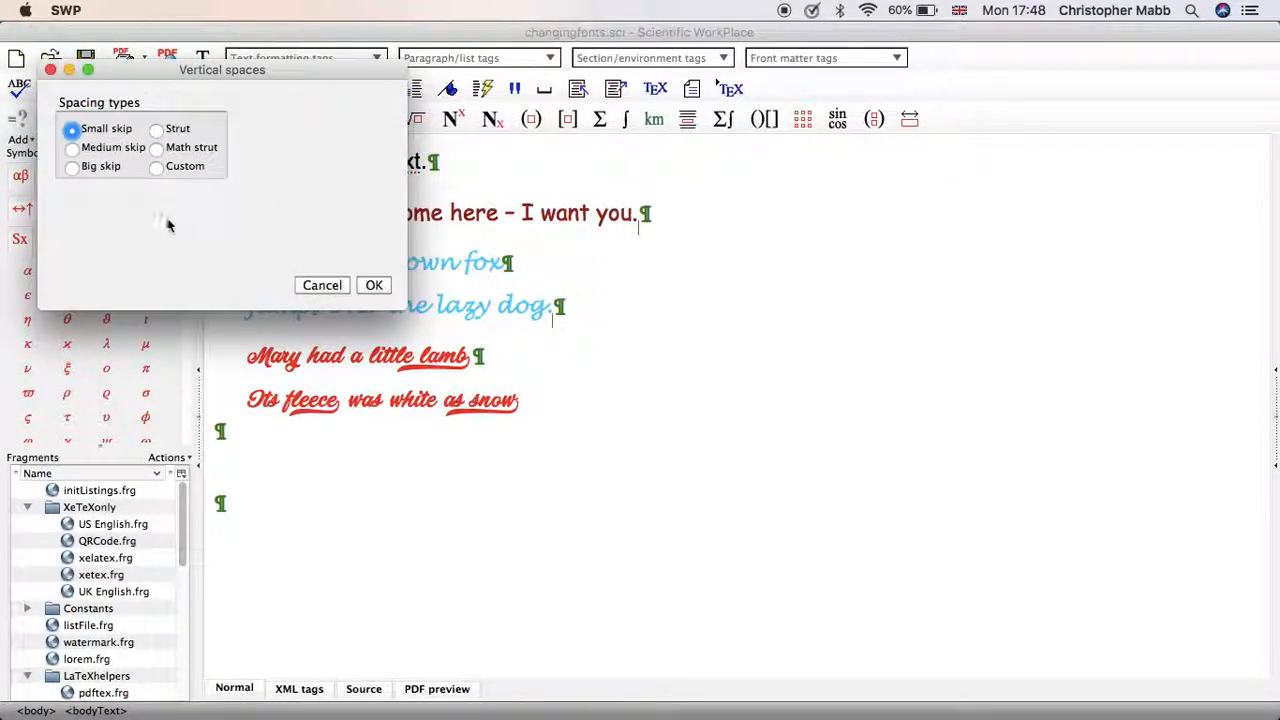
{"action": "left_click", "coordinate": [100, 168]}
{"action": "left_click", "coordinate": [376, 285]}
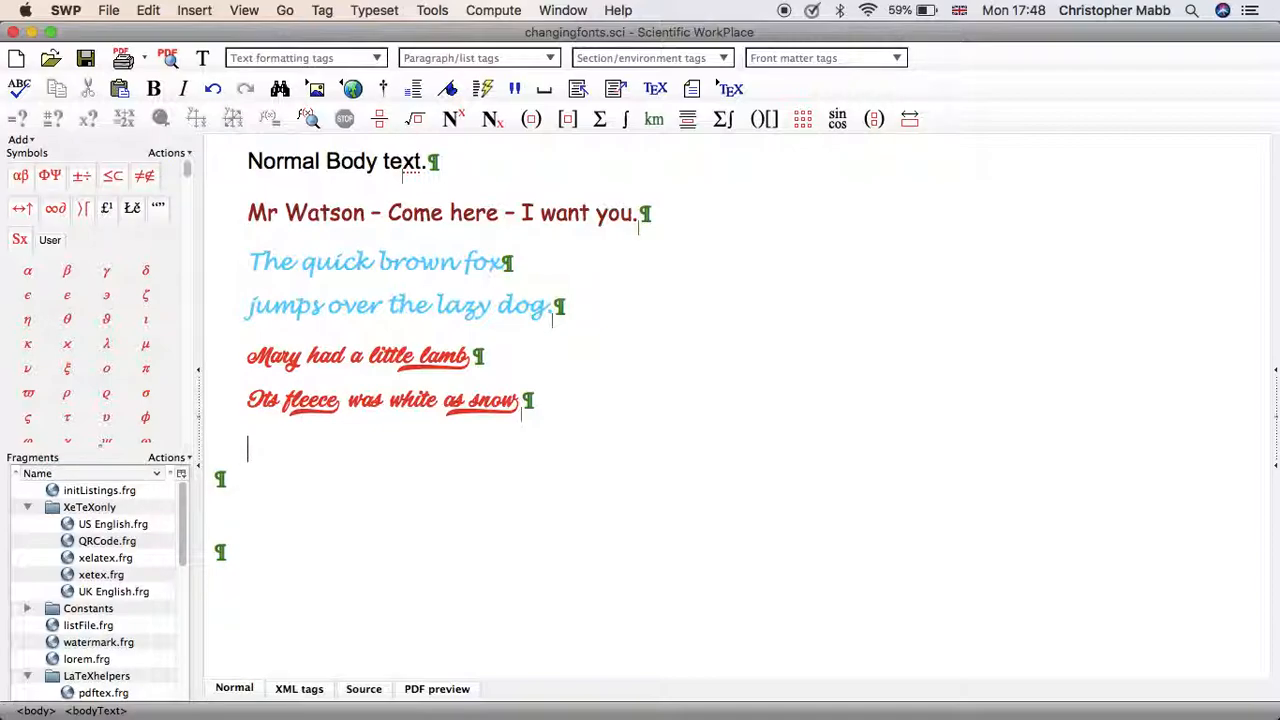
Write "Einstein was a clever chap" as a new body paragraph below the red nursery rhyme lines.
{"action": "type", "text": "Einstein was a clever chap"}
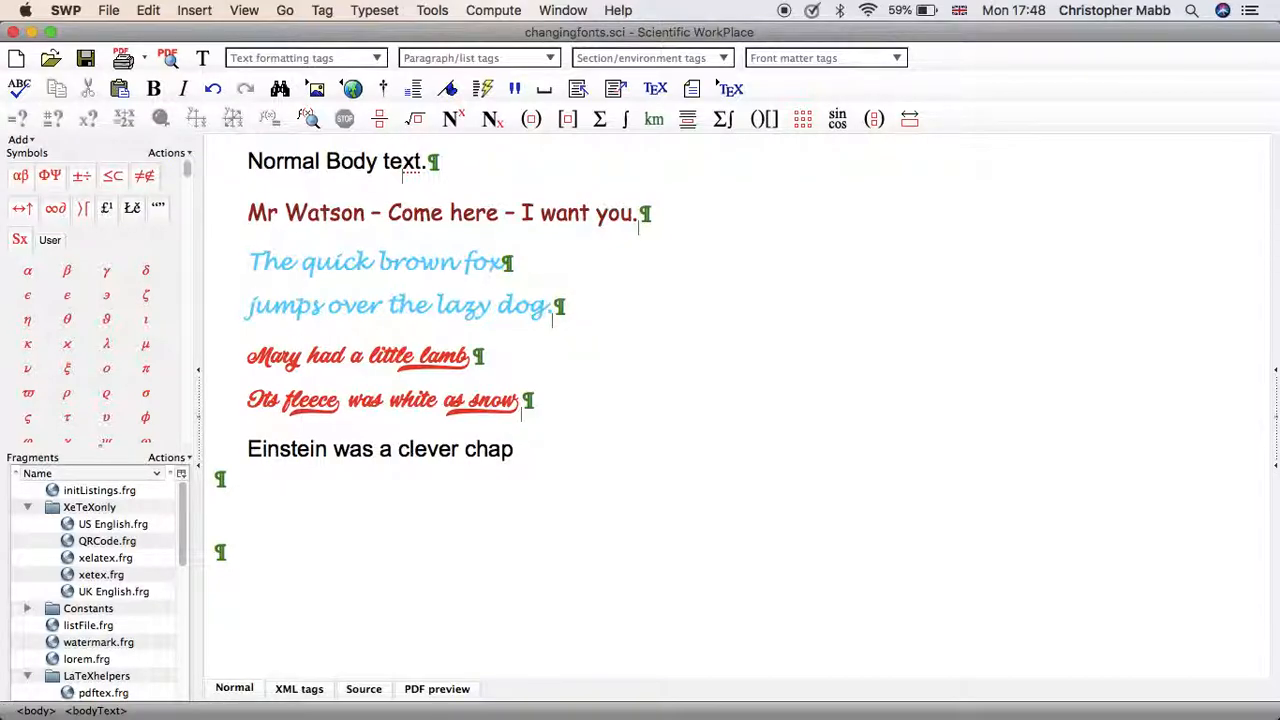
Add the displayed equation E = mc² below the Einstein text.
{"action": "key", "text": "super+d"}
{"action": "type", "text": "E = mc"}
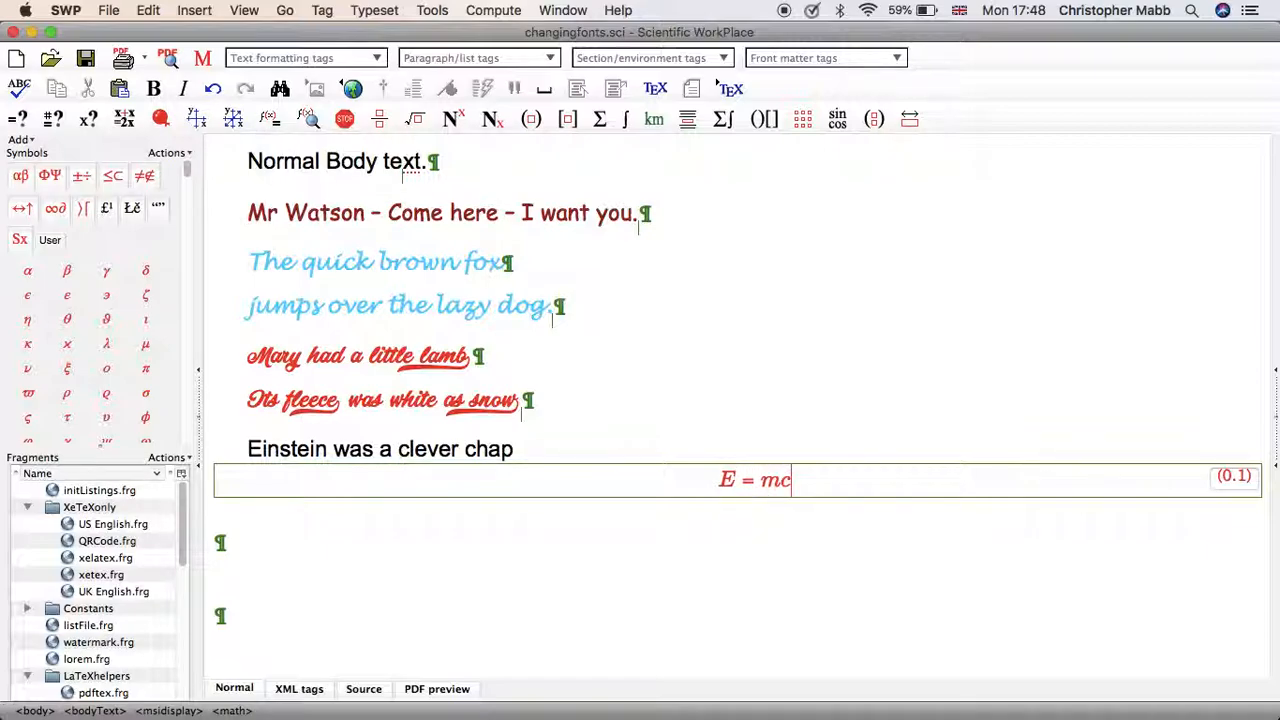
{"action": "key", "text": "asciicircum"}
{"action": "type", "text": "2"}
{"action": "key", "text": "Right"}
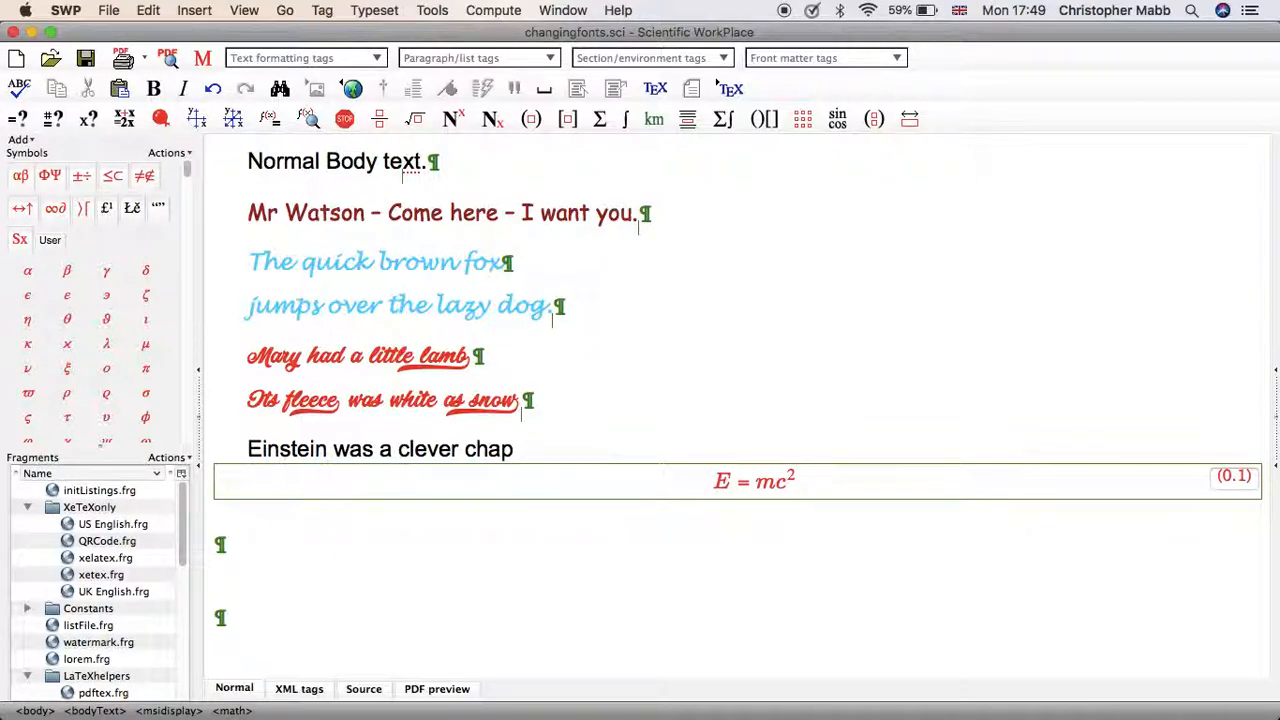
Continue below the equation with "but it's all relative..." and add a new paragraph reading "Final text".
{"action": "key", "text": "Right"}
{"action": "type", "text": "but it's al"}
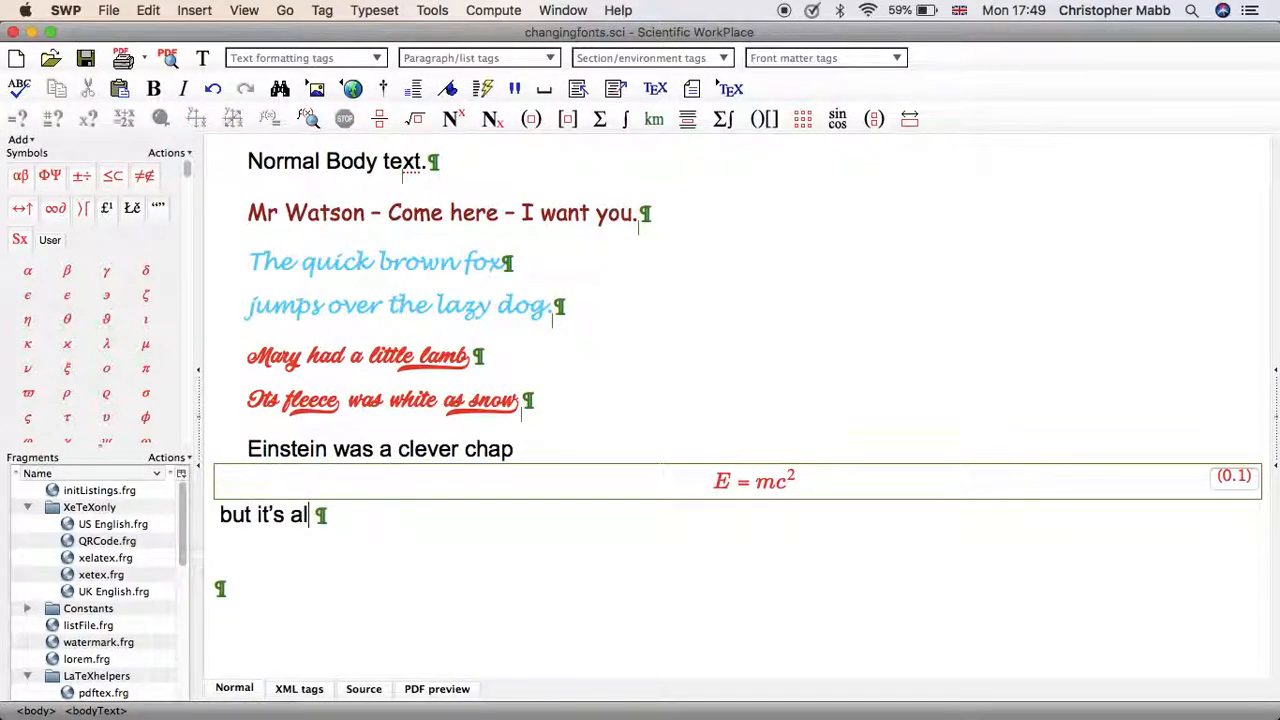
{"action": "type", "text": "l relative..."}
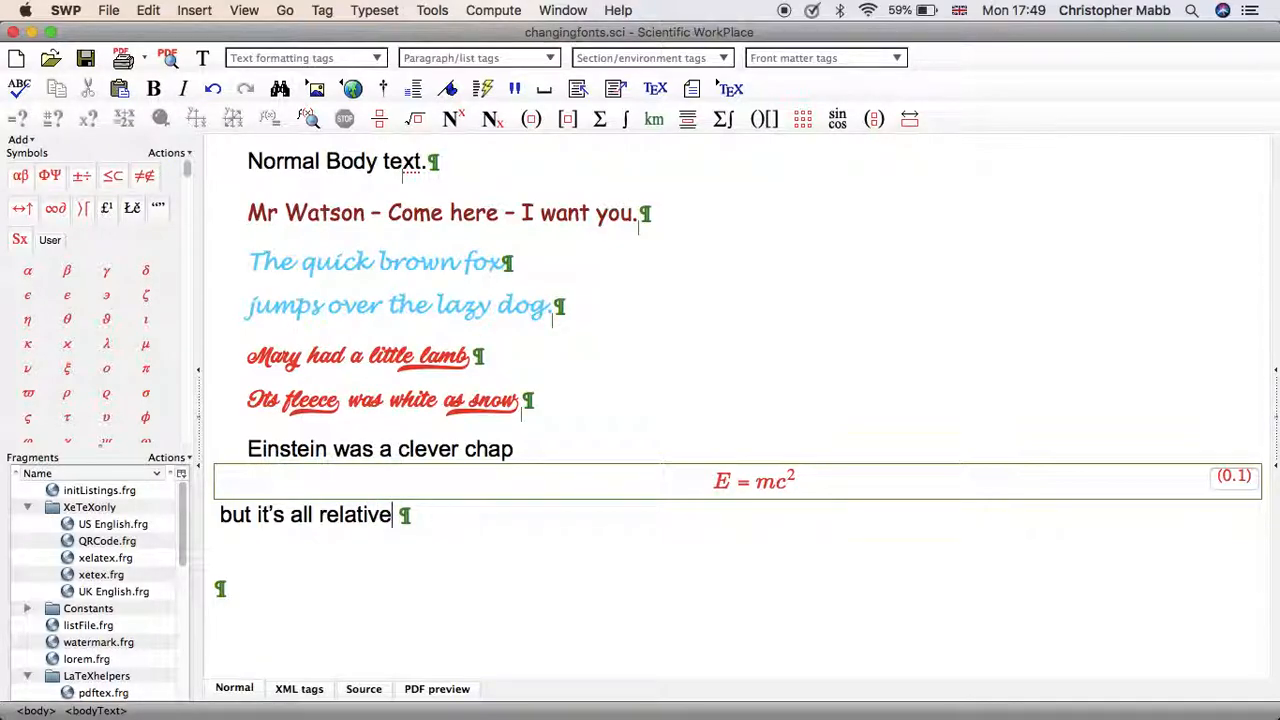
{"action": "key", "text": "Return"}
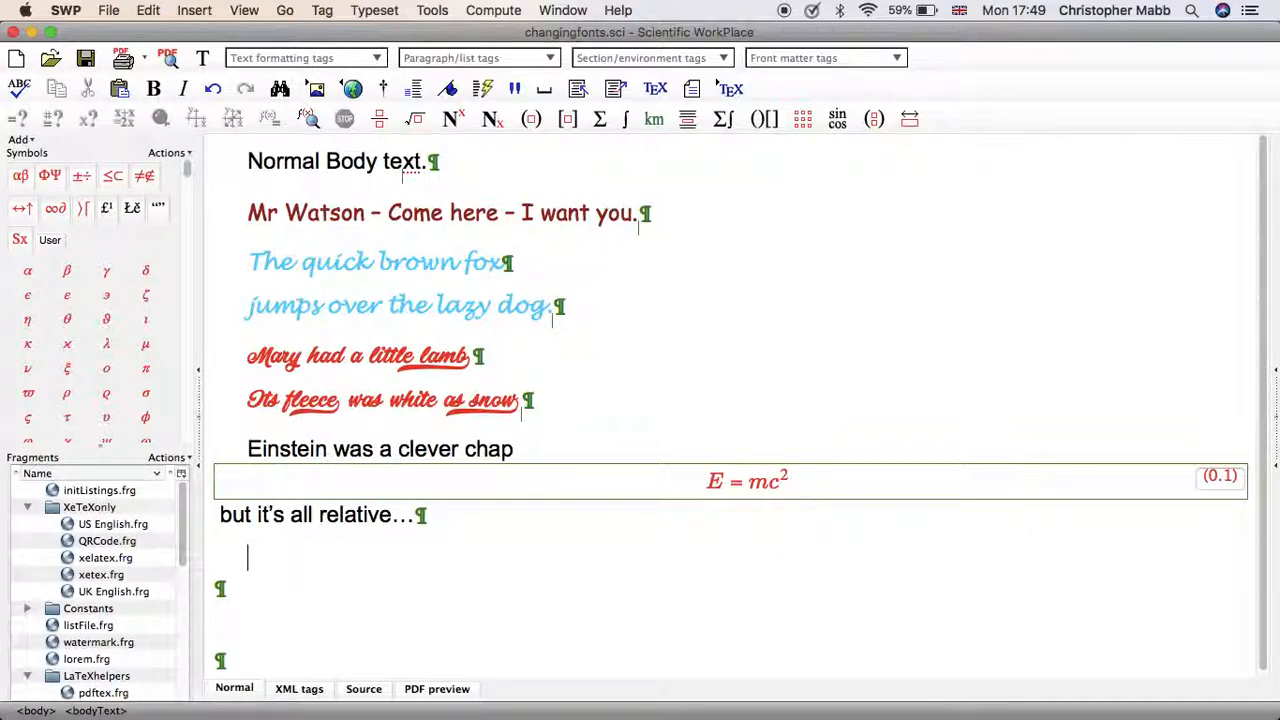
{"action": "type", "text": "Final text"}
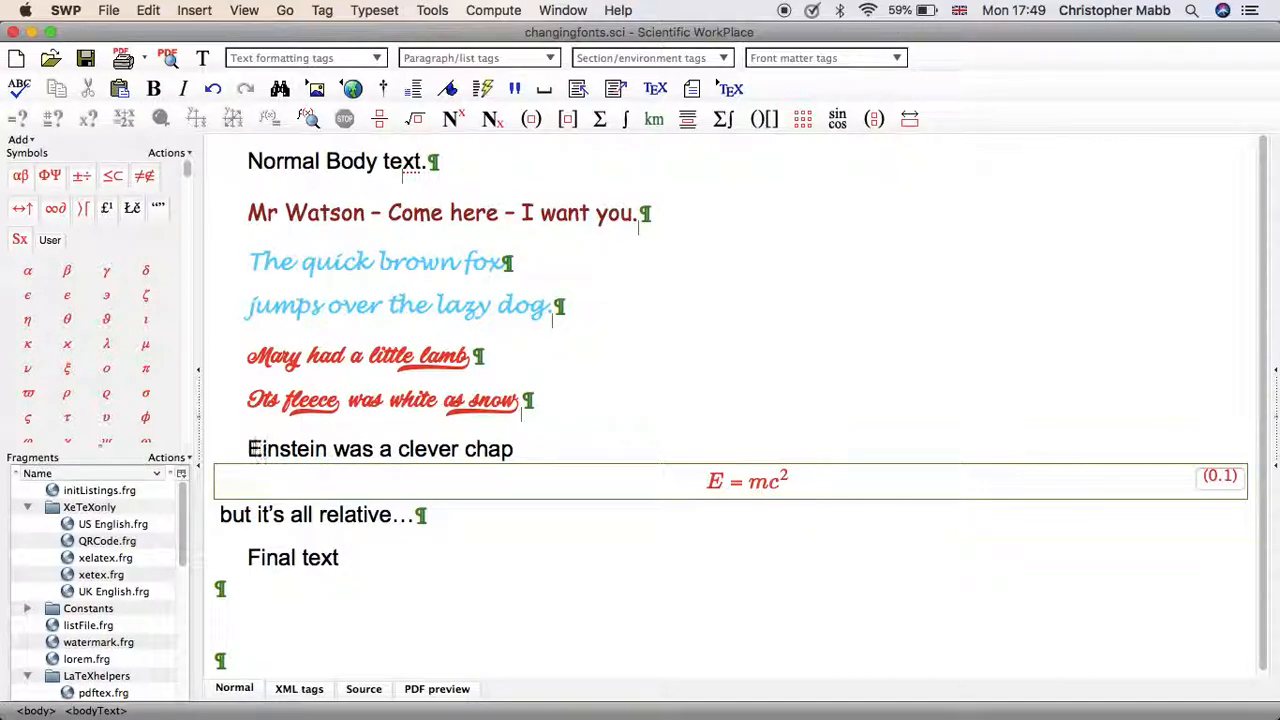
Format the passage from "Einstein was a clever chap" through "but it's all relative..." with font size 26 pt and colour #3333ff.
{"action": "left_click_drag", "start_coordinate": [247, 449], "coordinate": [414, 513]}
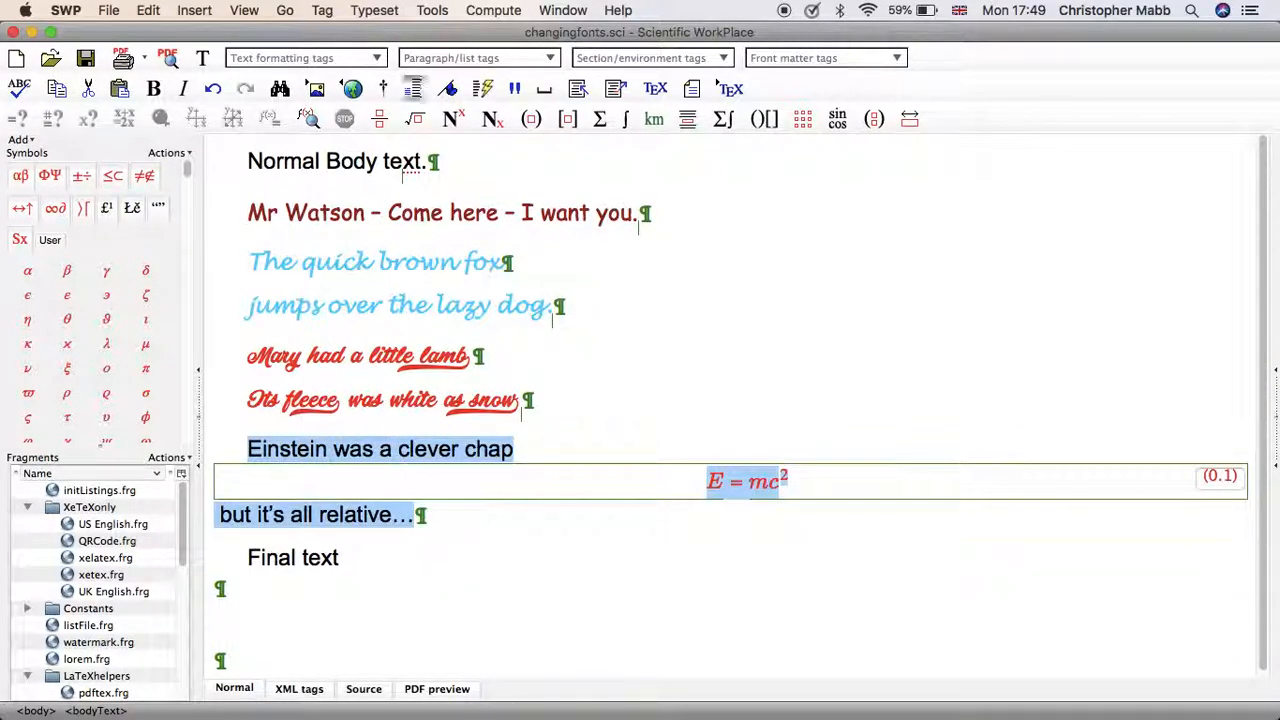
{"action": "left_click", "coordinate": [323, 11]}
{"action": "left_click", "coordinate": [350, 50]}
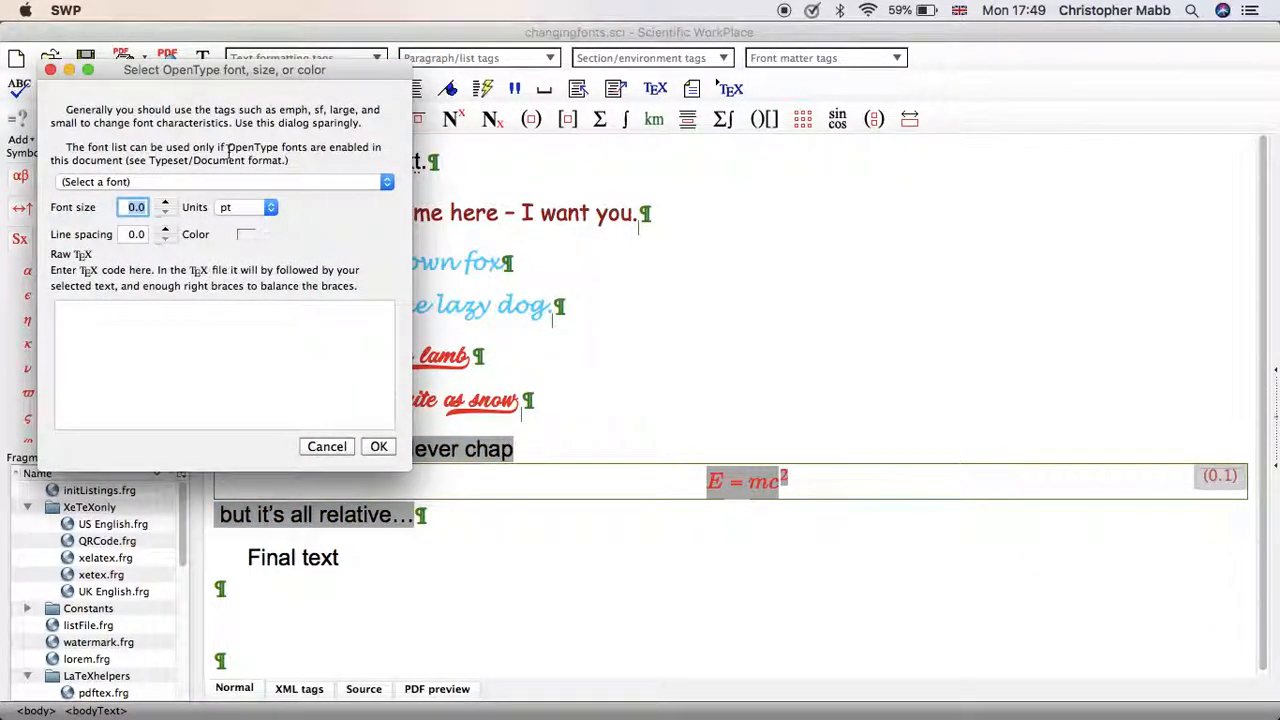
{"action": "type", "text": "26"}
{"action": "left_click", "coordinate": [246, 234]}
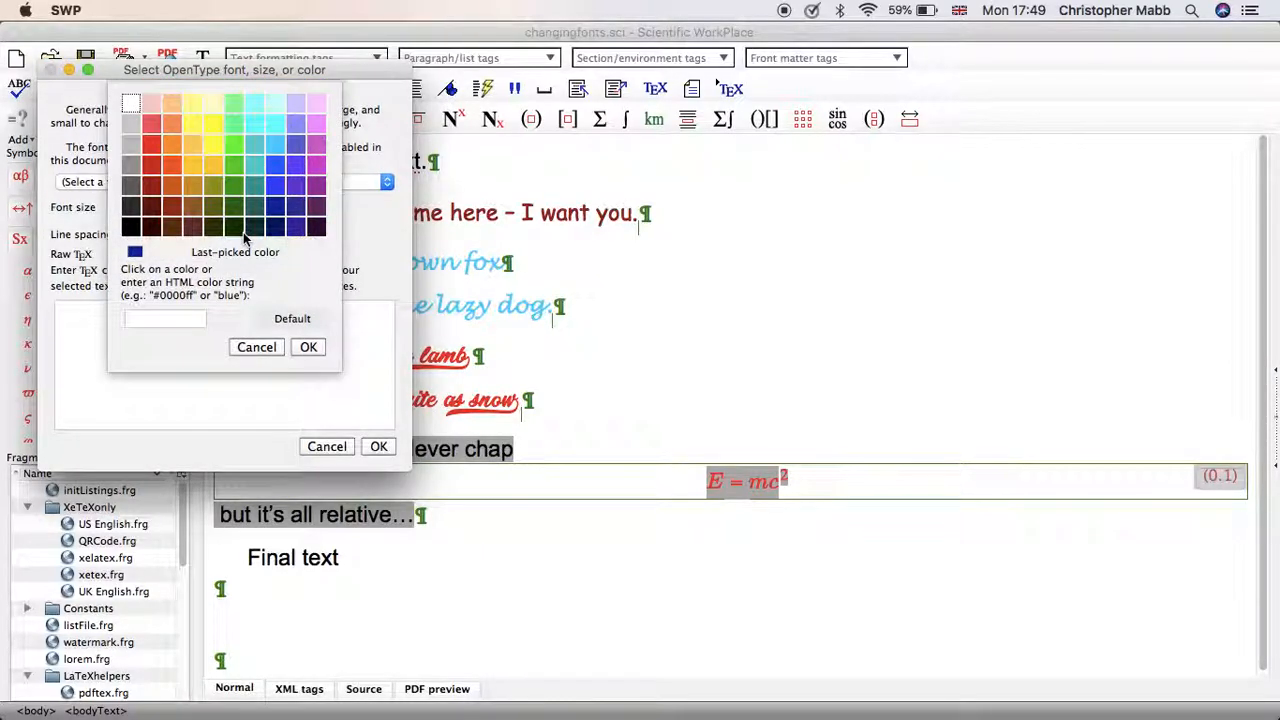
{"action": "left_click", "coordinate": [276, 186]}
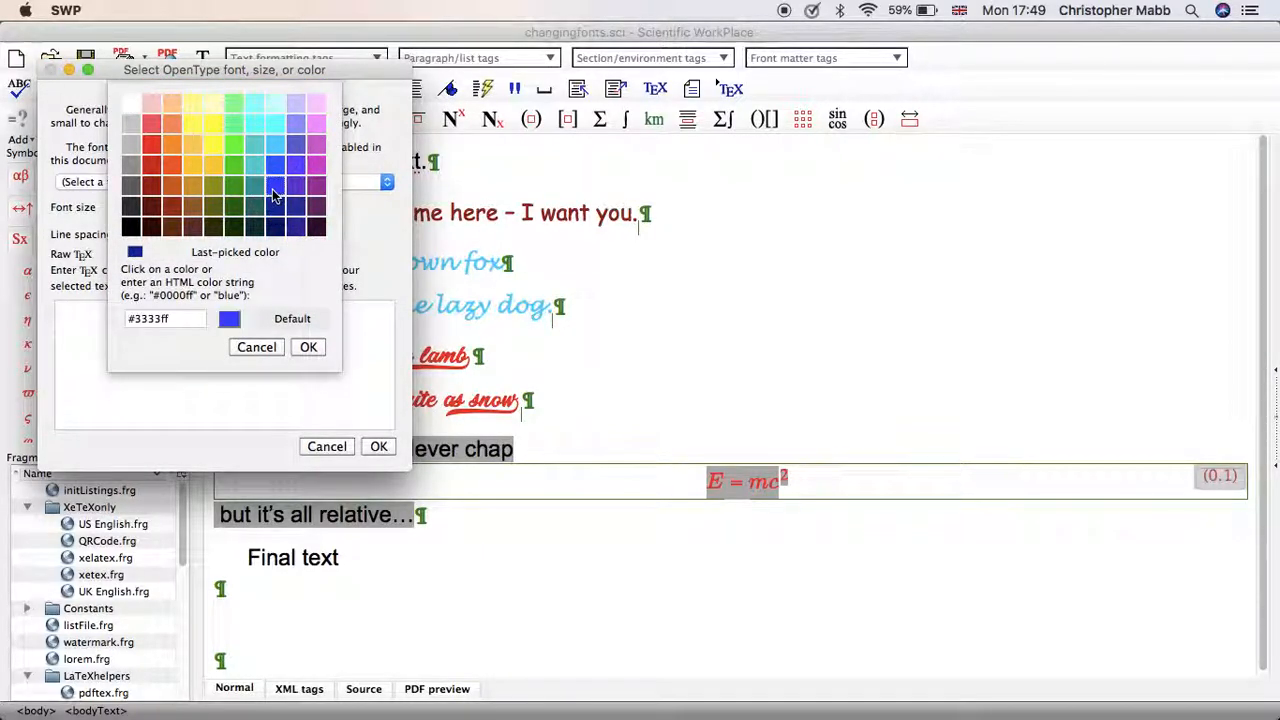
{"action": "left_click", "coordinate": [308, 347]}
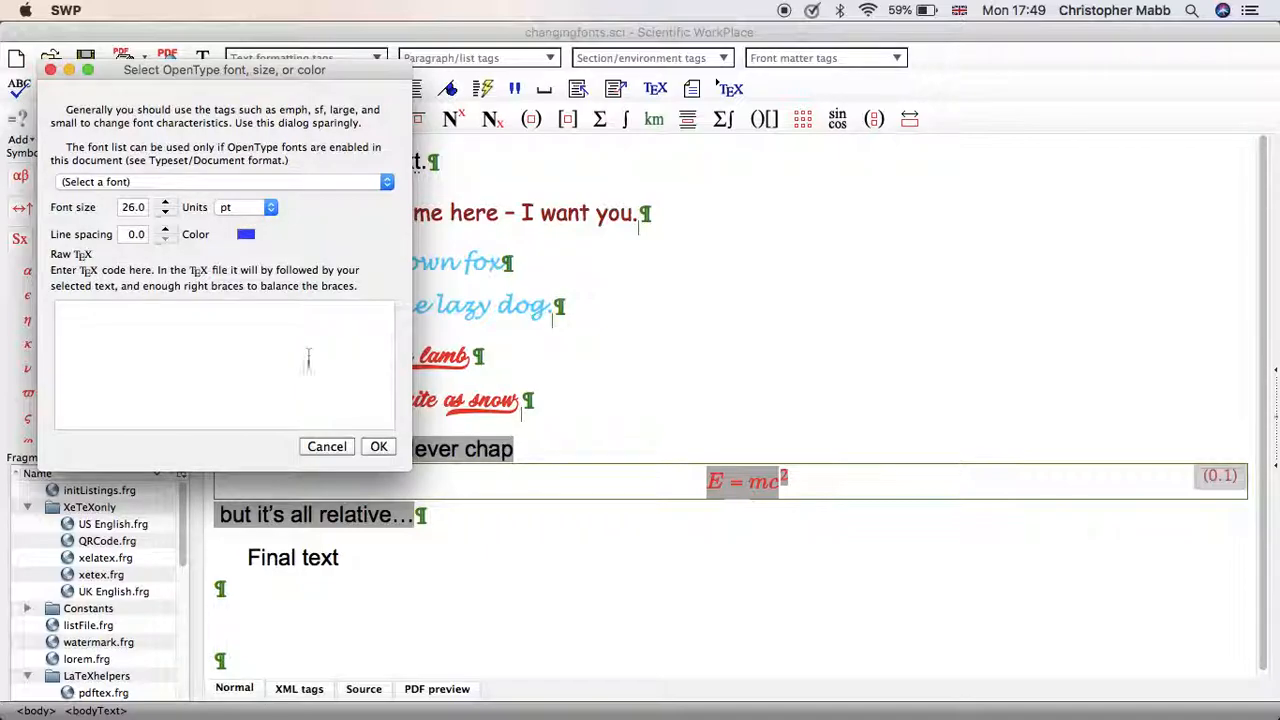
{"action": "left_click", "coordinate": [378, 446]}
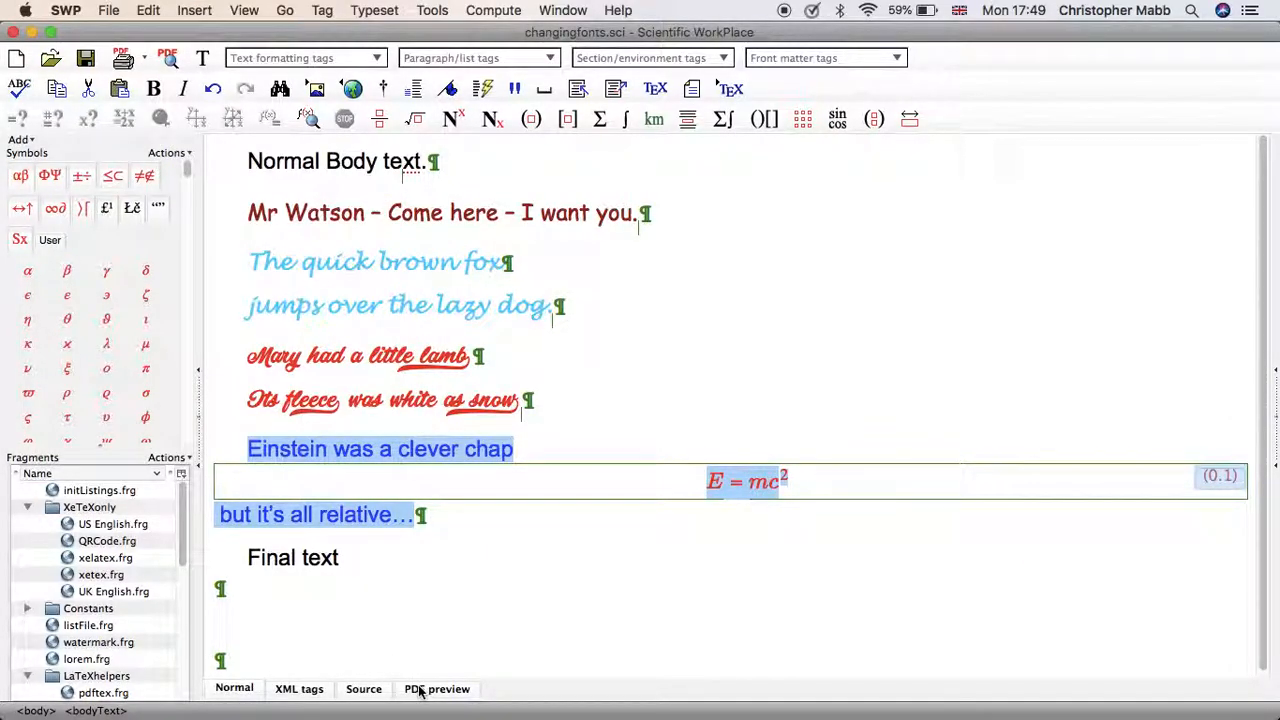
Preview the document as PDF to check the equation's size against the surrounding text, and return to Scientific WorkPlace.
{"action": "left_click", "coordinate": [420, 690]}
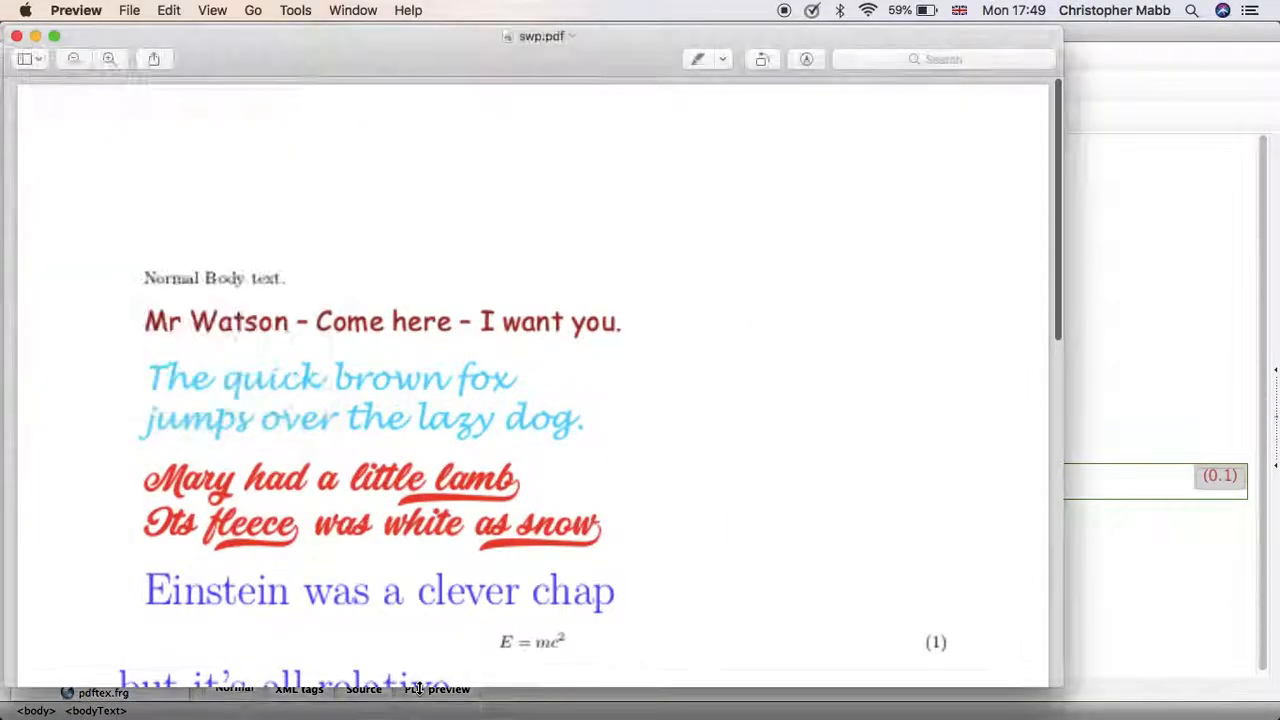
{"action": "scroll", "coordinate": [588, 474], "scroll_direction": "down", "scroll_amount": 4}
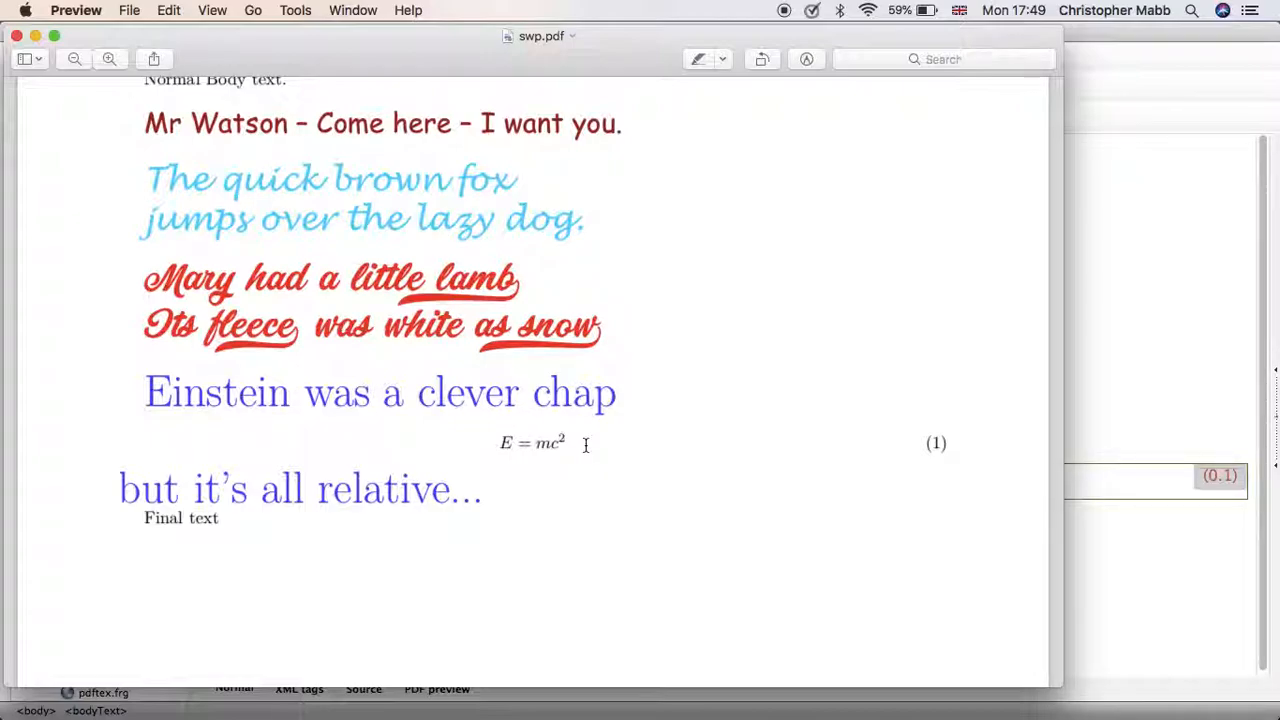
{"action": "key", "text": "super+Tab"}
Create a TeX field directly after "Einstein was a clever chap" with the LaTeX command \scalefont{2}.
{"action": "left_click", "coordinate": [586, 451]}
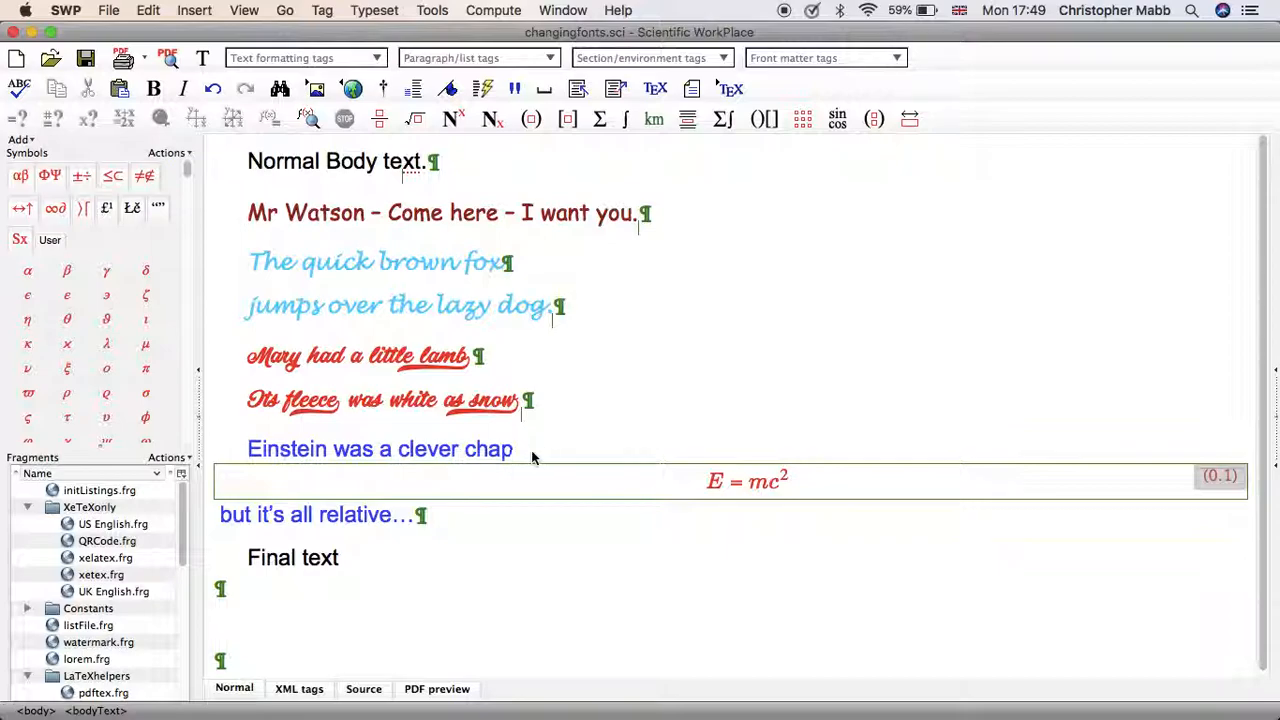
{"action": "left_click", "coordinate": [194, 12]}
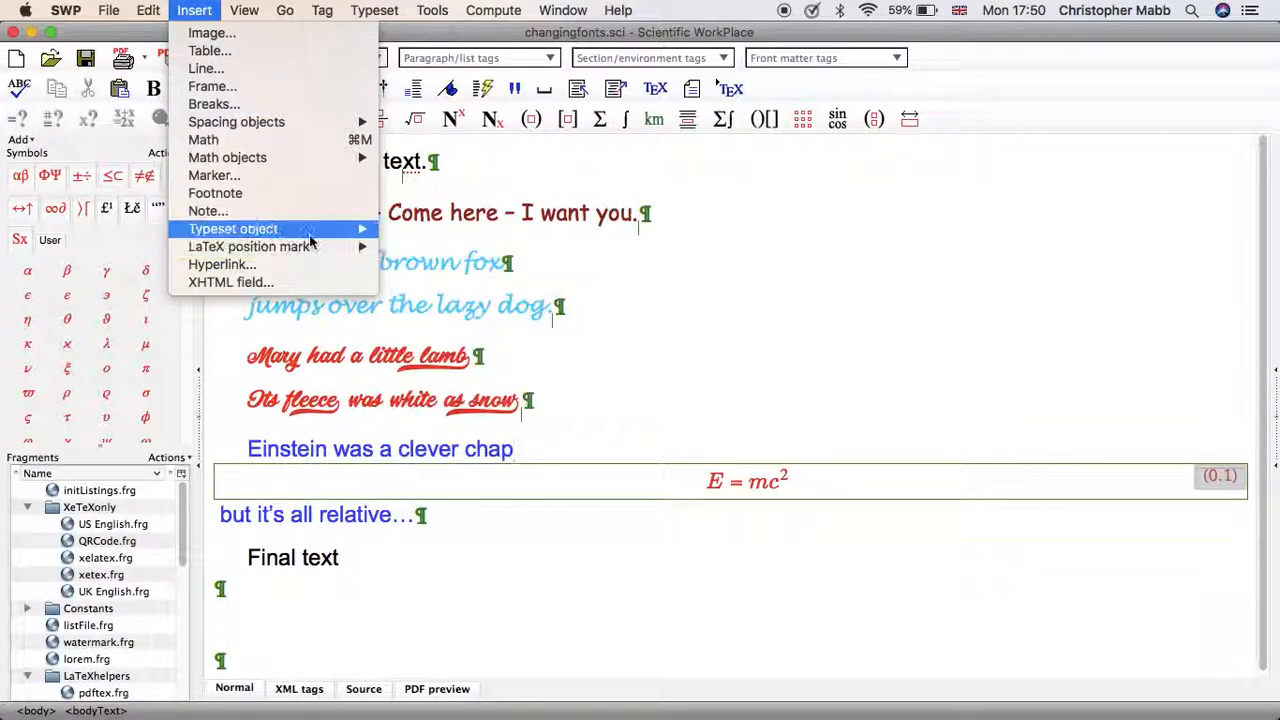
{"action": "mouse_move", "coordinate": [310, 236]}
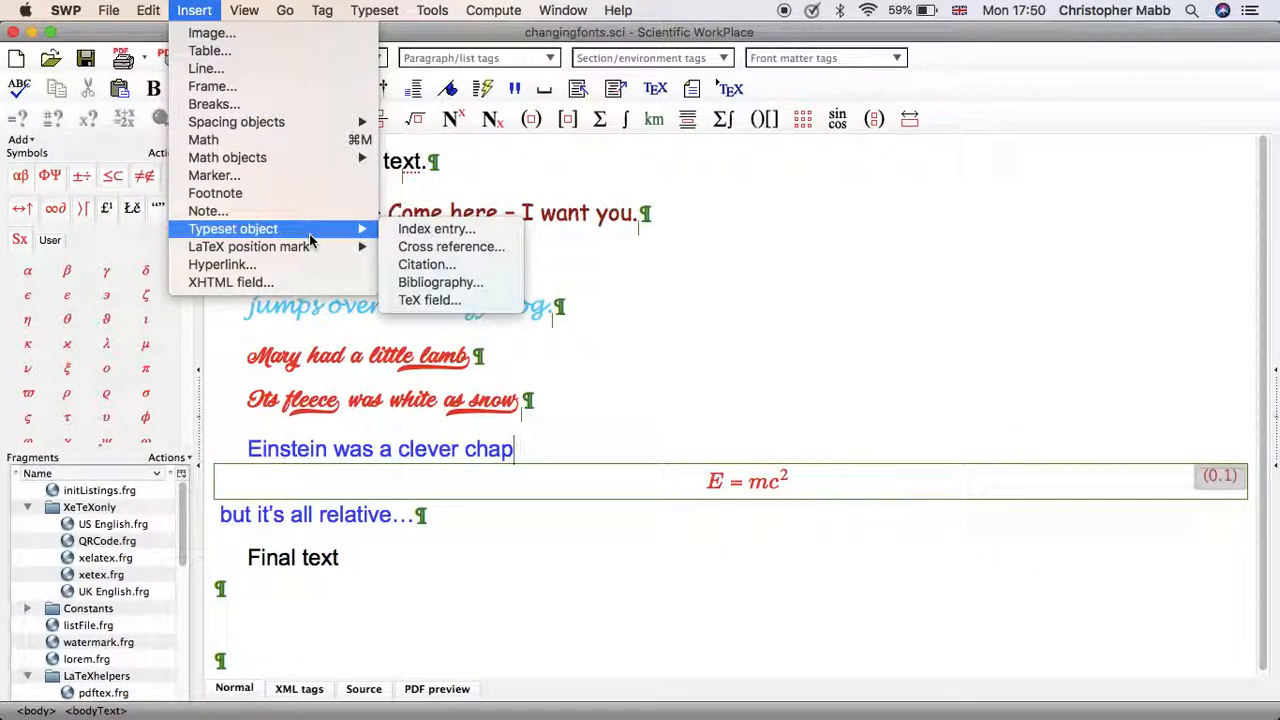
{"action": "left_click", "coordinate": [440, 302]}
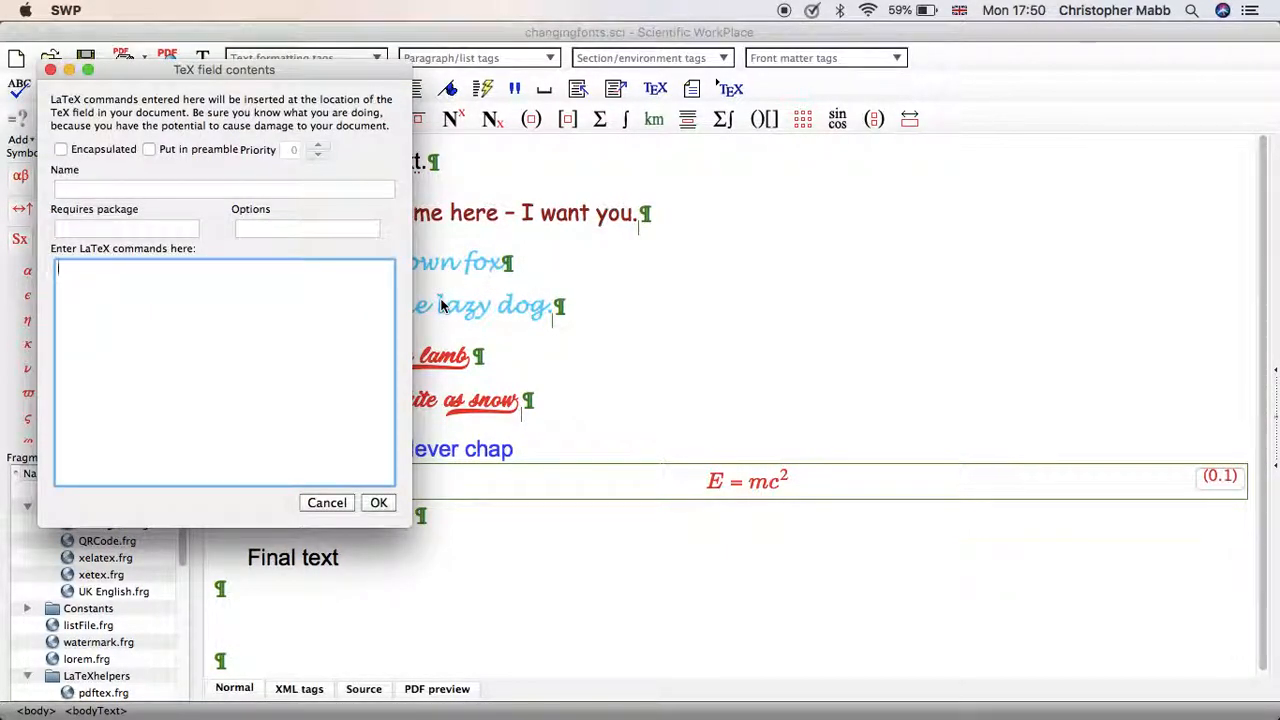
{"action": "type", "text": "\\sc"}
{"action": "type", "text": "laefo"}
{"action": "key", "text": "BackSpace"}
{"action": "key", "text": "BackSpace"}
{"action": "key", "text": "BackSpace"}
{"action": "key", "text": "BackSpace"}
{"action": "type", "text": "alefont{2}"}
Set the TeX field's required package to scalefnt and insert the field into the document.
{"action": "left_click", "coordinate": [163, 231]}
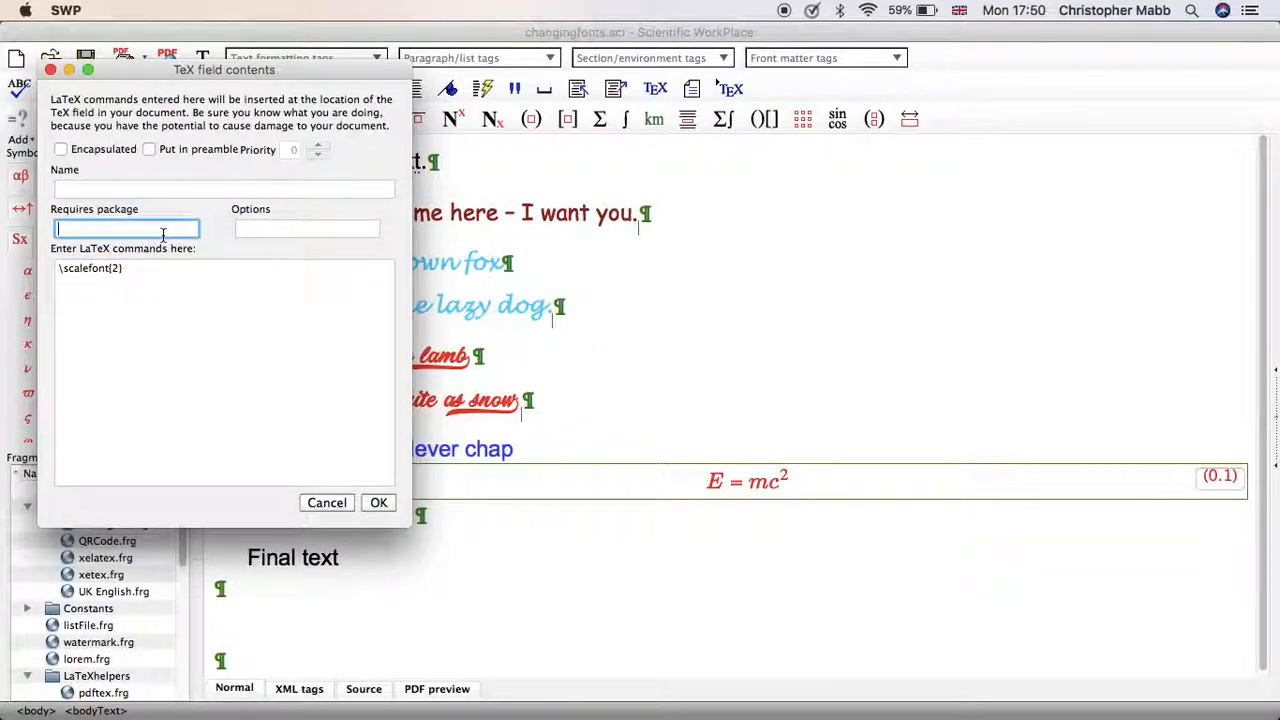
{"action": "type", "text": "scalefnt"}
{"action": "left_click", "coordinate": [378, 502]}
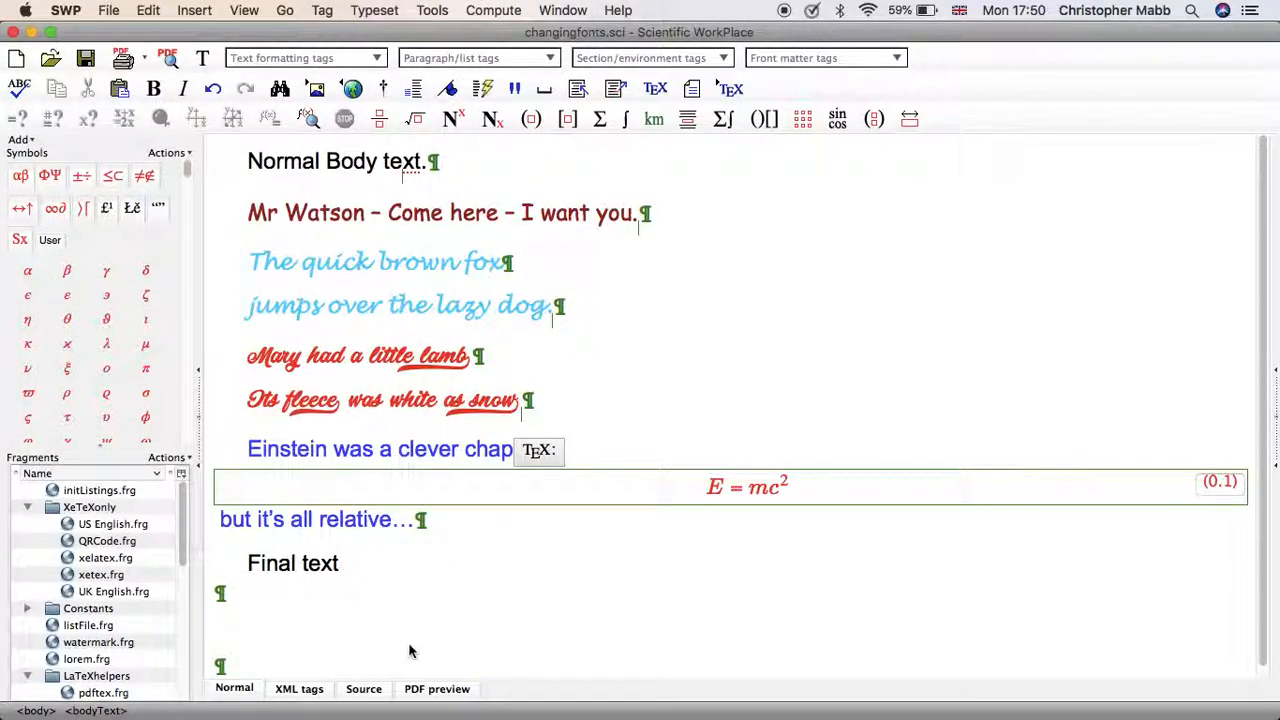
Preview the document as PDF to compare the sizes of the equation, "Final text" and the normal body text, and quit Preview.
{"action": "left_click", "coordinate": [432, 697]}
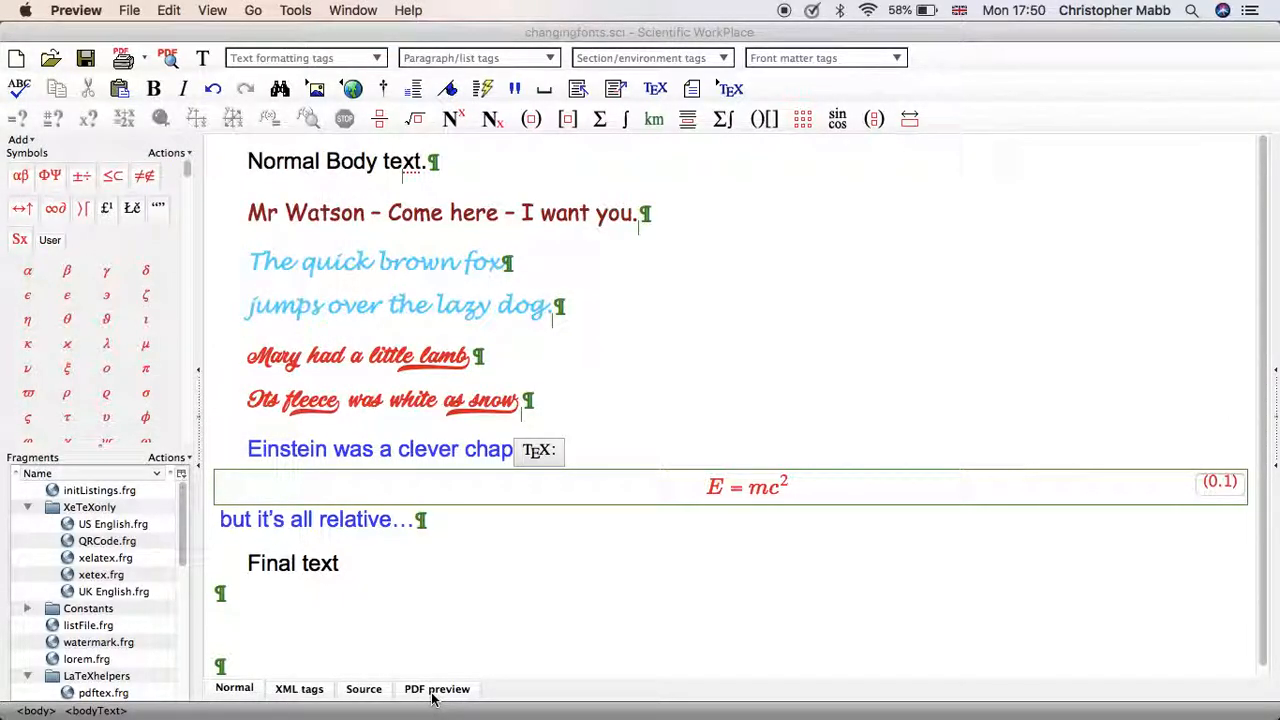
{"action": "scroll", "coordinate": [509, 597], "scroll_direction": "down", "scroll_amount": 5}
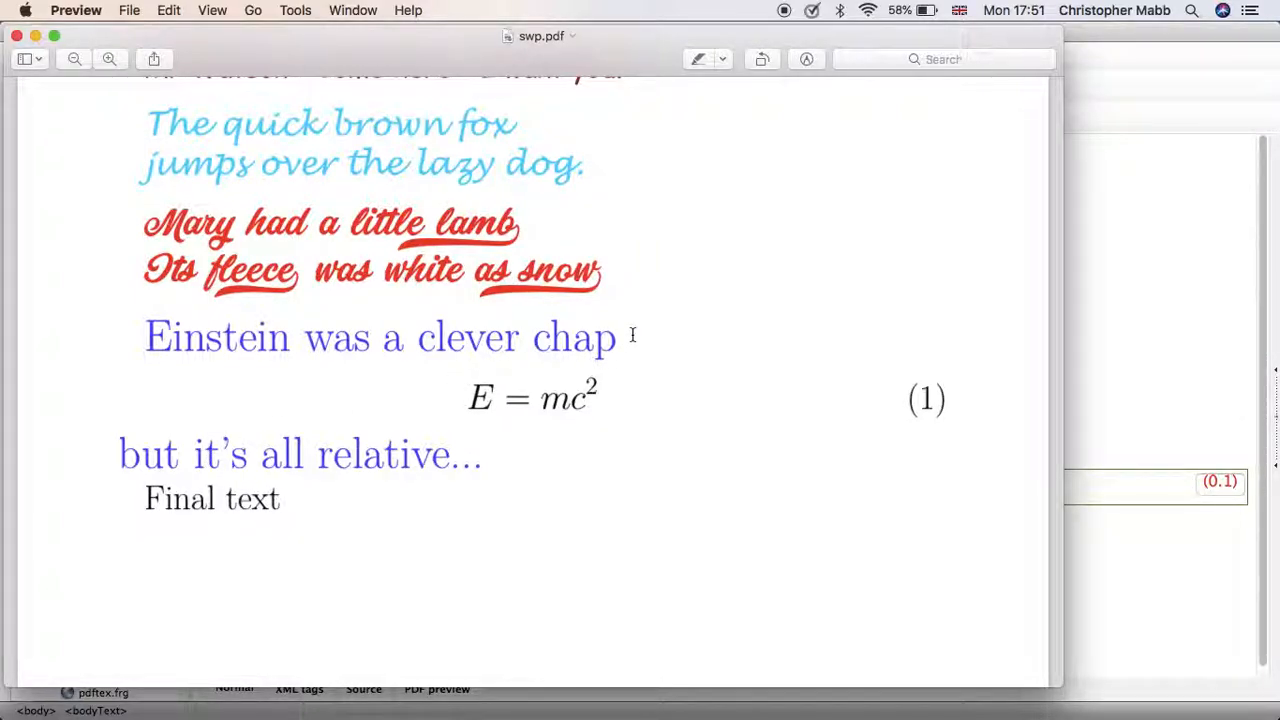
{"action": "scroll", "coordinate": [244, 505], "scroll_direction": "up", "scroll_amount": 3}
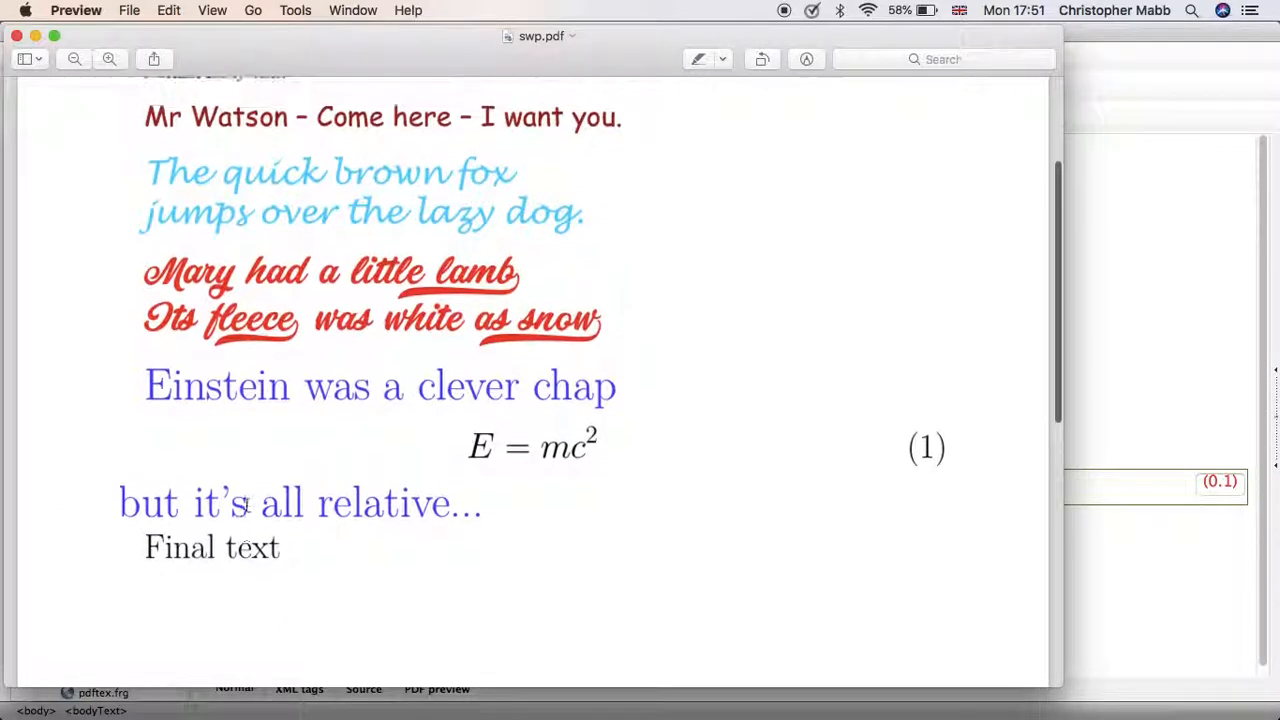
{"action": "scroll", "coordinate": [244, 505], "scroll_direction": "up", "scroll_amount": 4}
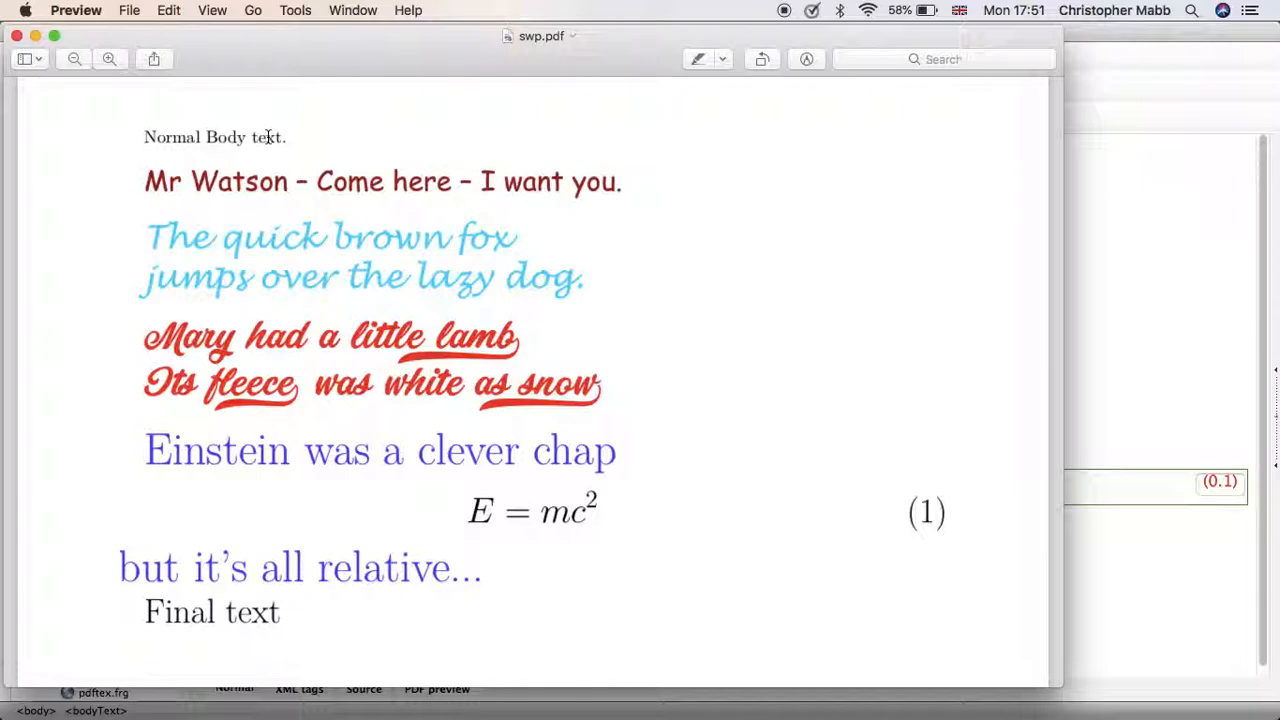
{"action": "key", "text": "super+q"}
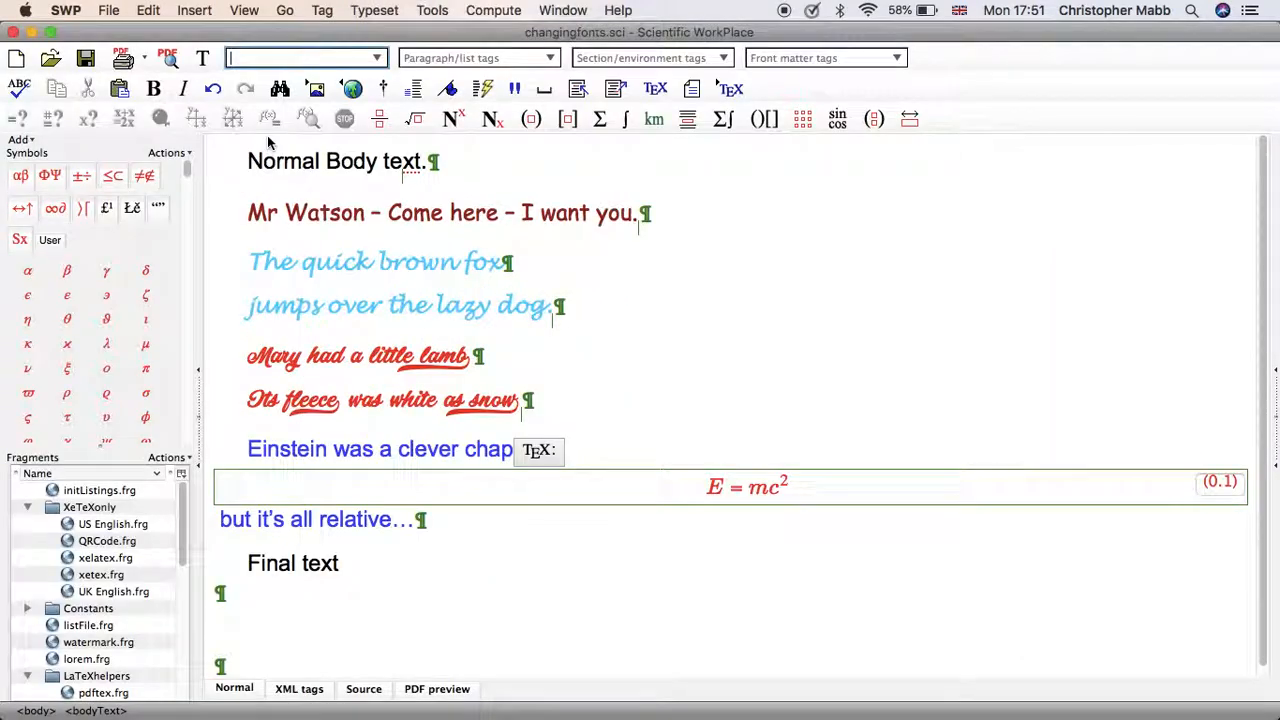
Insert a TeX field directly before "Final text" containing the LaTeX command \scalefont{1}.
{"action": "left_click", "coordinate": [248, 564]}
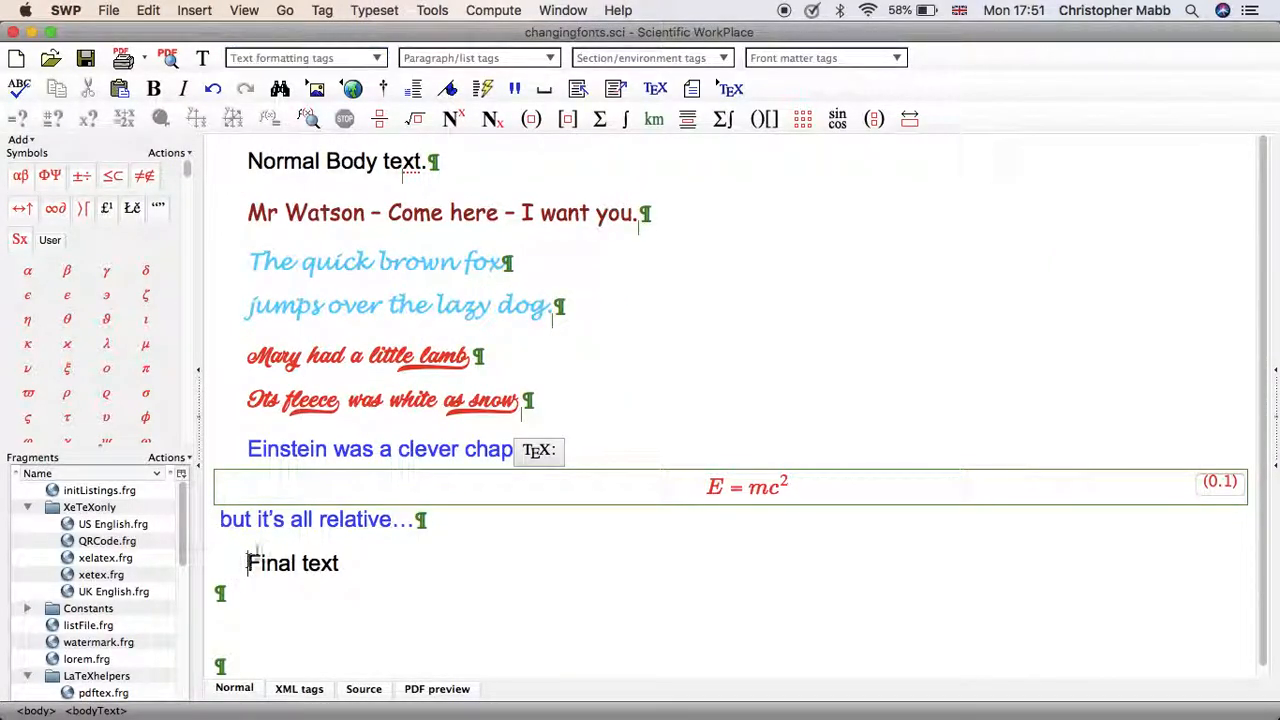
{"action": "left_click", "coordinate": [194, 10]}
{"action": "mouse_move", "coordinate": [305, 229]}
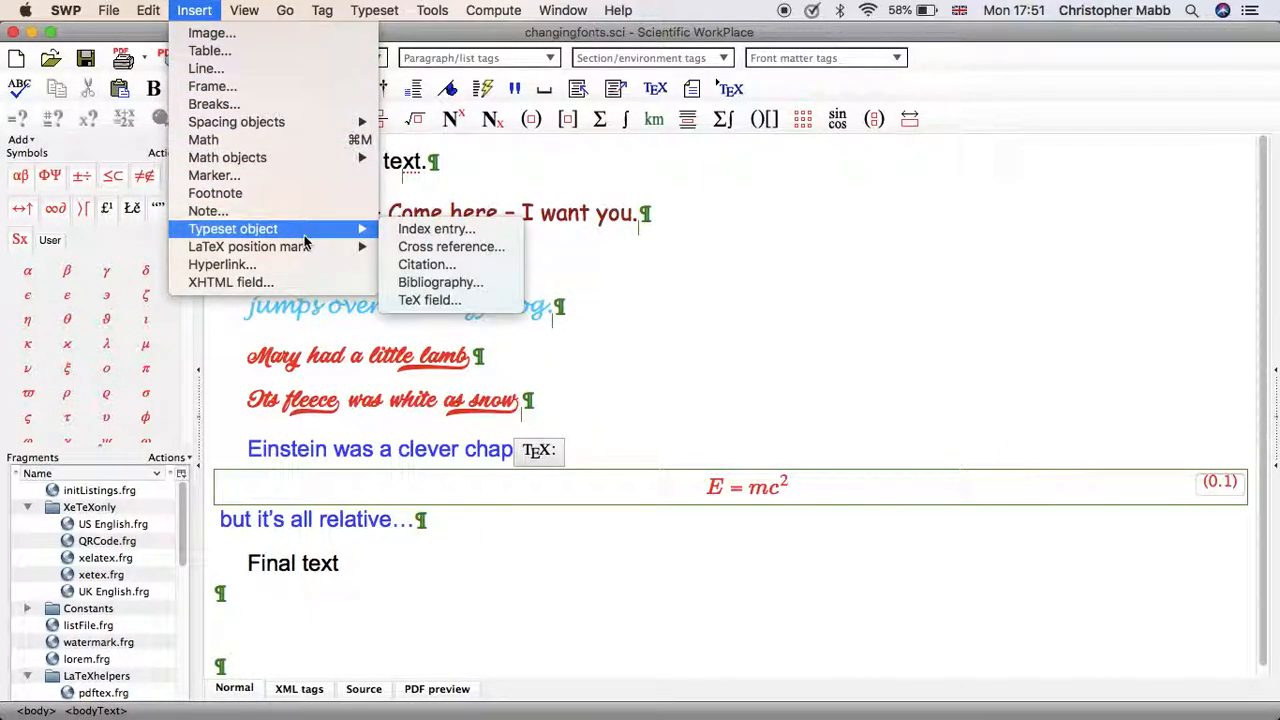
{"action": "left_click", "coordinate": [423, 299]}
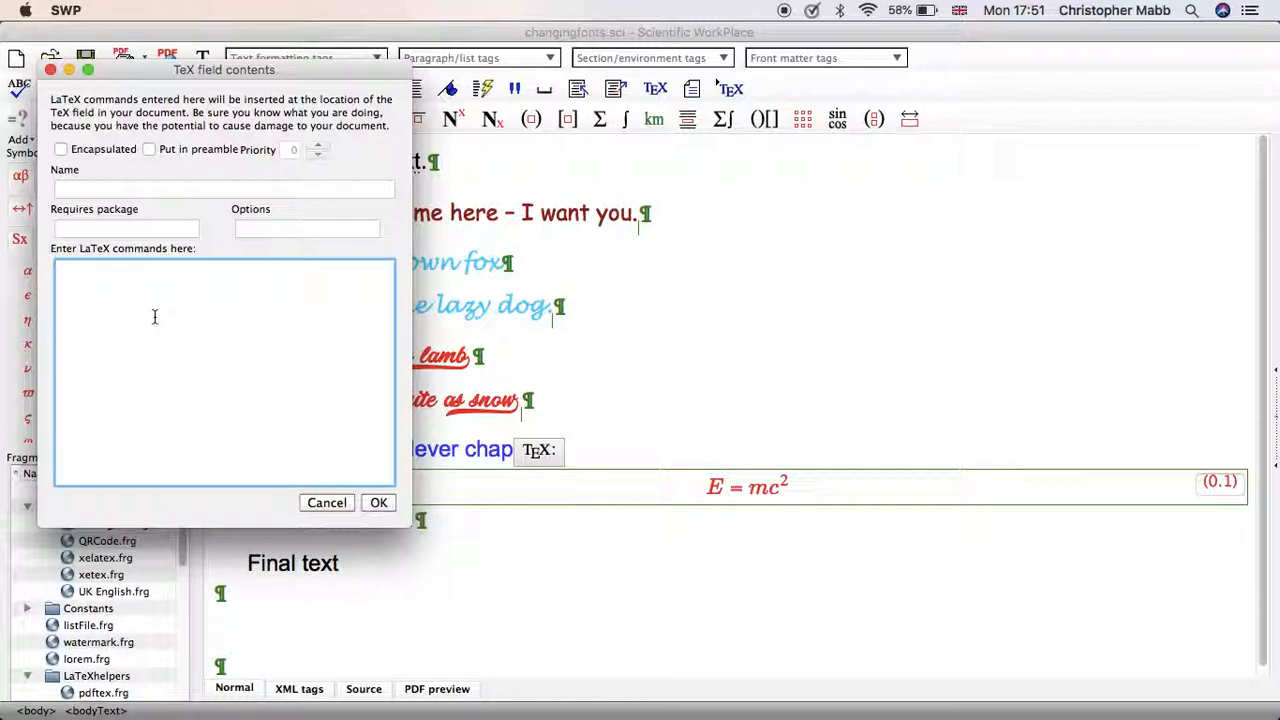
{"action": "type", "text": "\\scalefont{1}"}
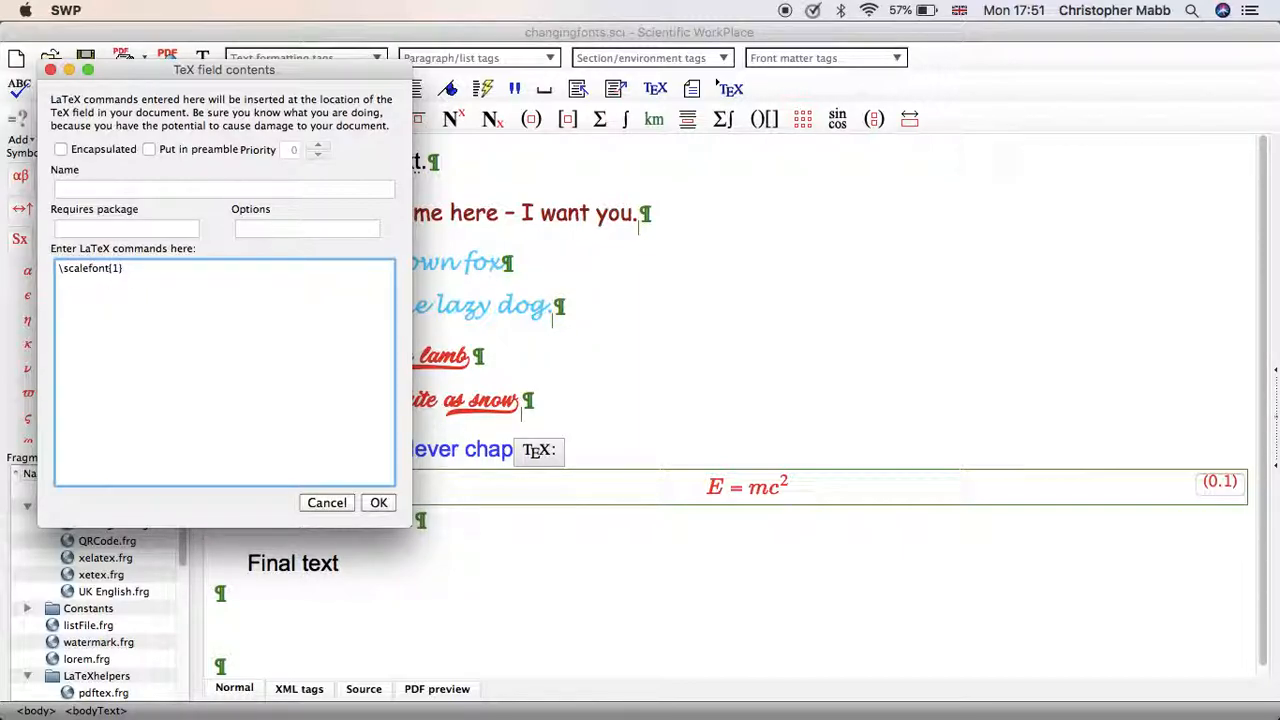
{"action": "left_click", "coordinate": [378, 503]}
Preview the document as PDF again to check the size of "Final text" below the equation.
{"action": "left_click", "coordinate": [434, 690]}
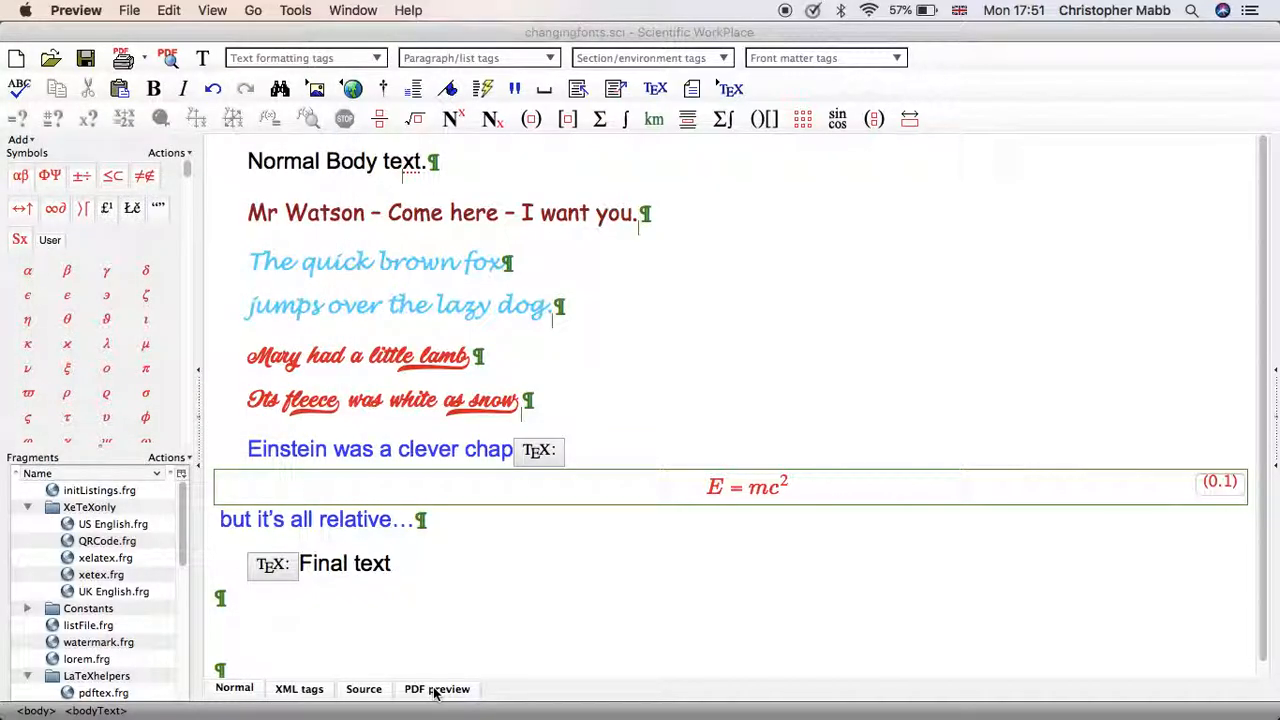
{"action": "scroll", "coordinate": [503, 554], "scroll_direction": "down", "scroll_amount": 5}
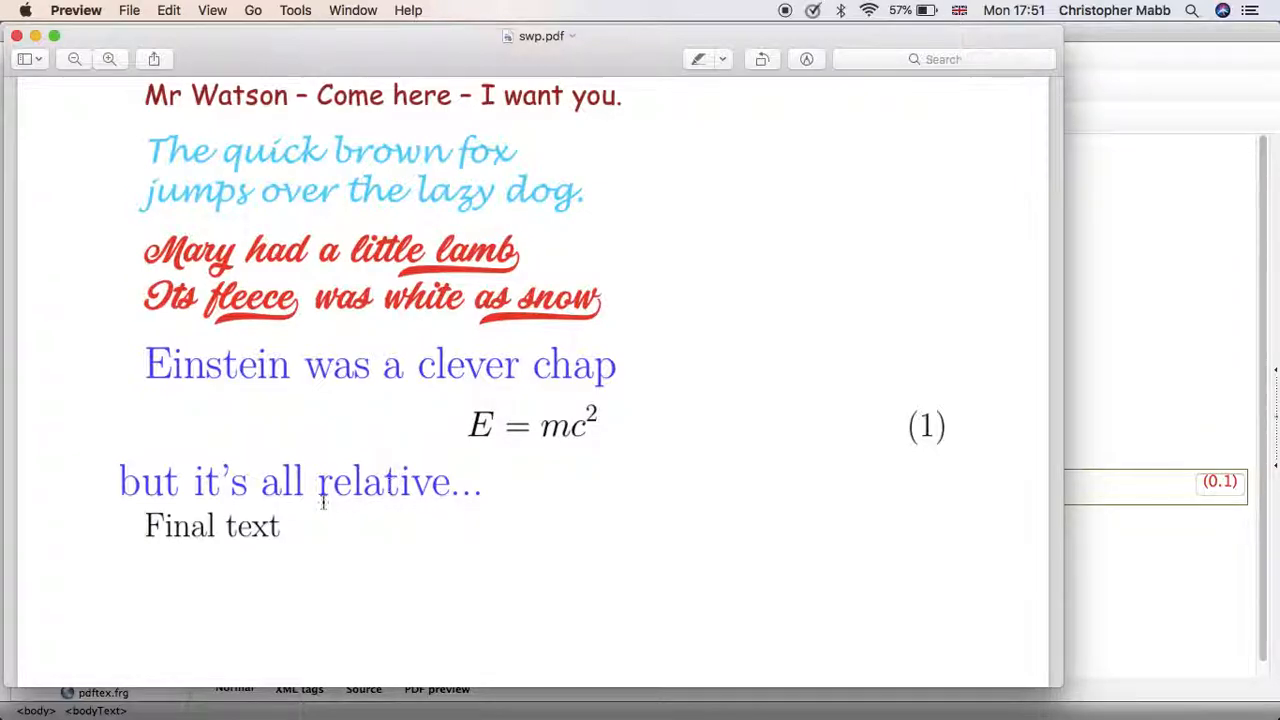
Quit Preview and change the LaTeX command in the TeX field before "Final text" to \scalefont{0.5}.
{"action": "key", "text": "super+q"}
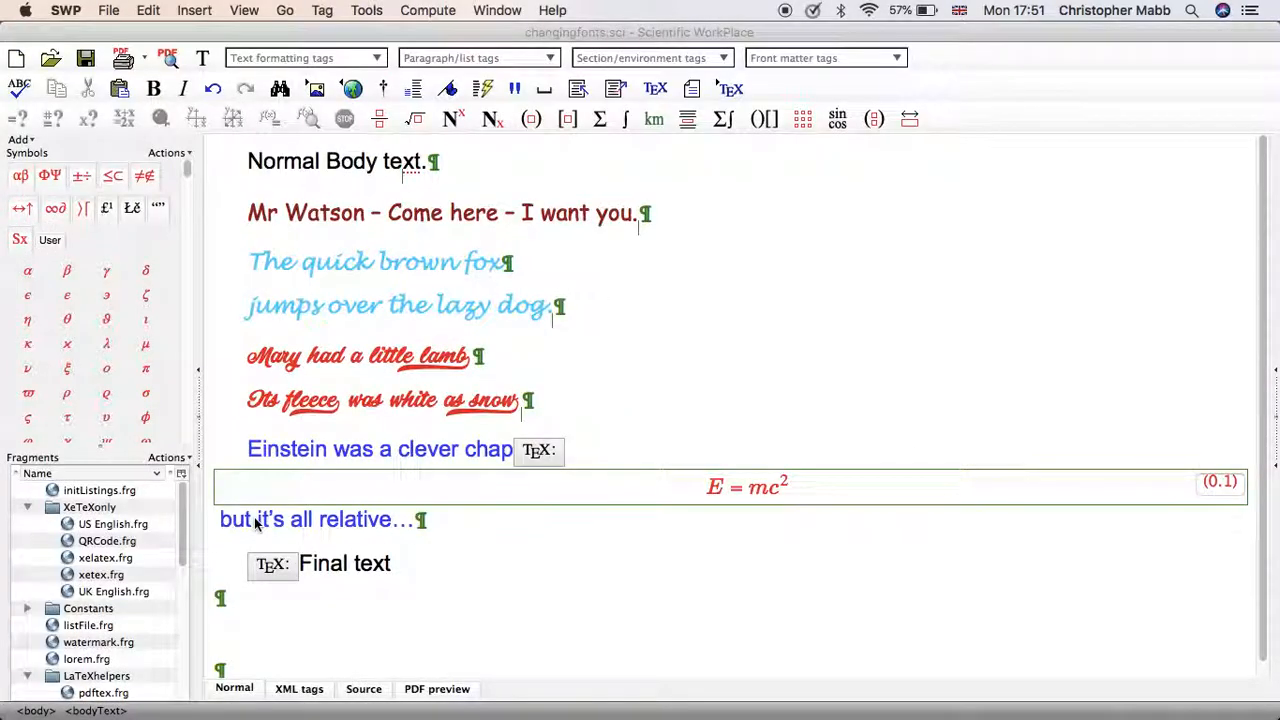
{"action": "double_click", "coordinate": [285, 563]}
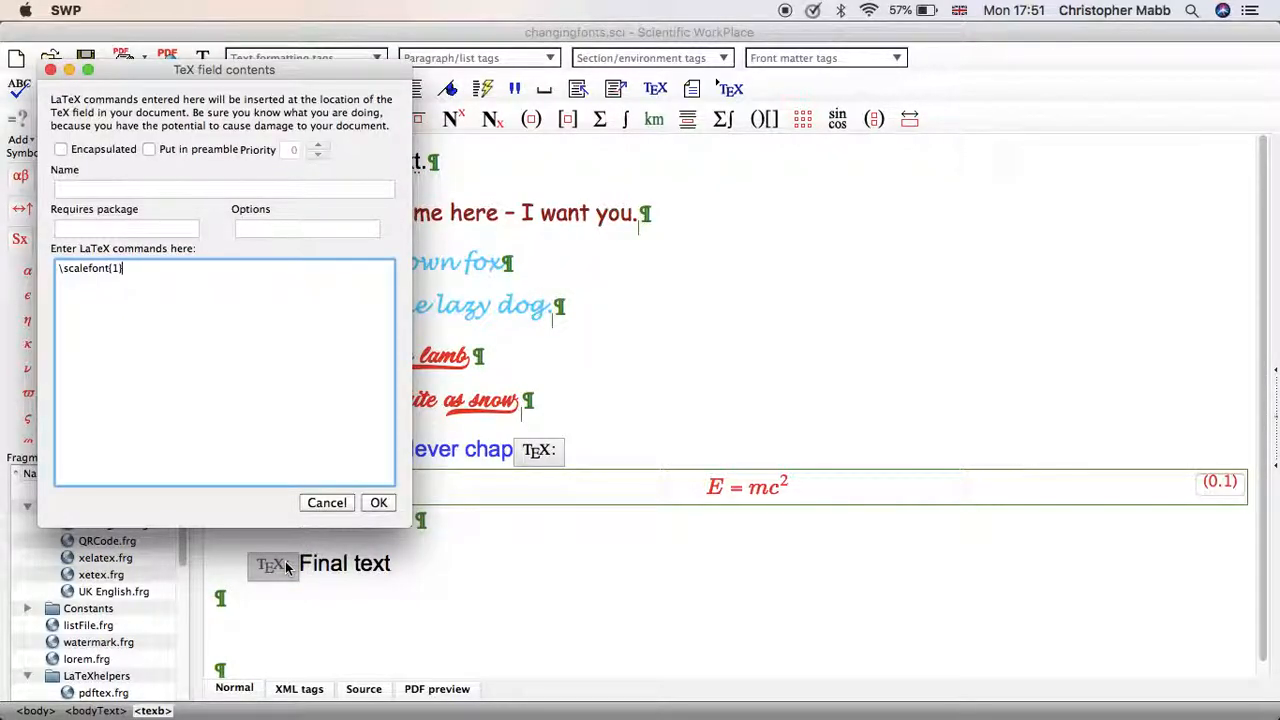
{"action": "left_click", "coordinate": [155, 270]}
{"action": "key", "text": "BackSpace"}
{"action": "type", "text": "0.5"}
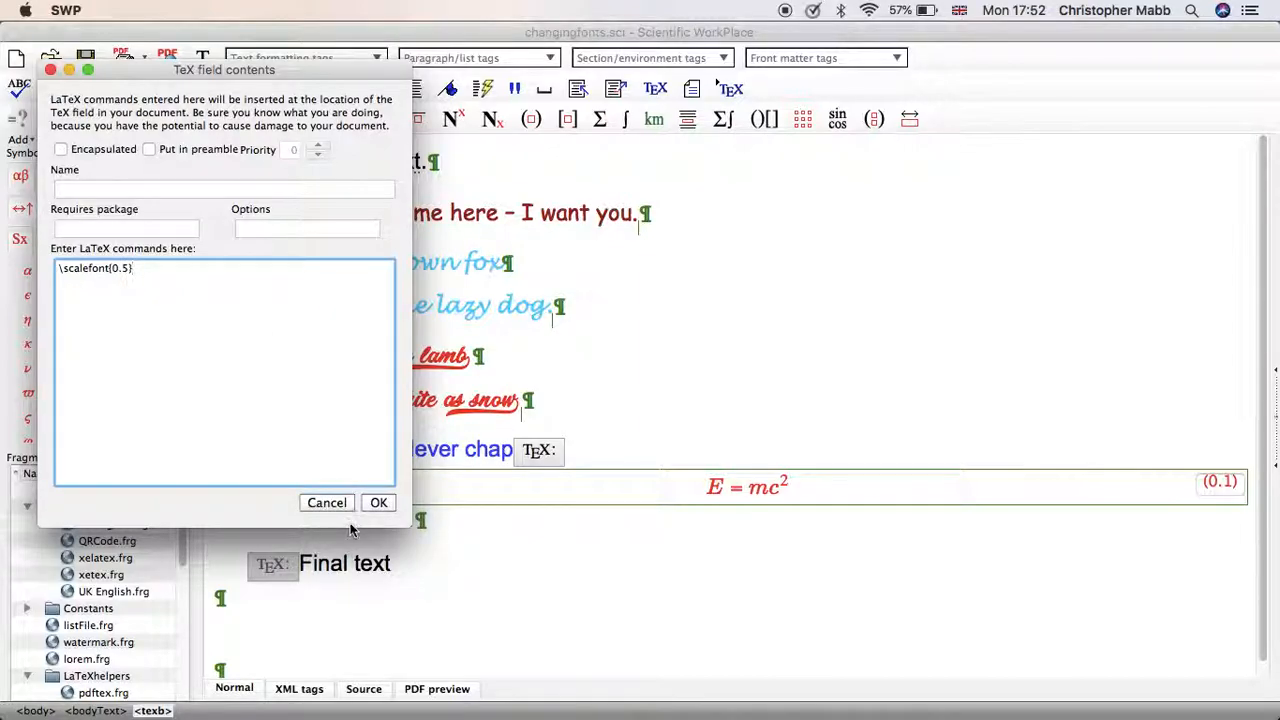
{"action": "left_click", "coordinate": [377, 503]}
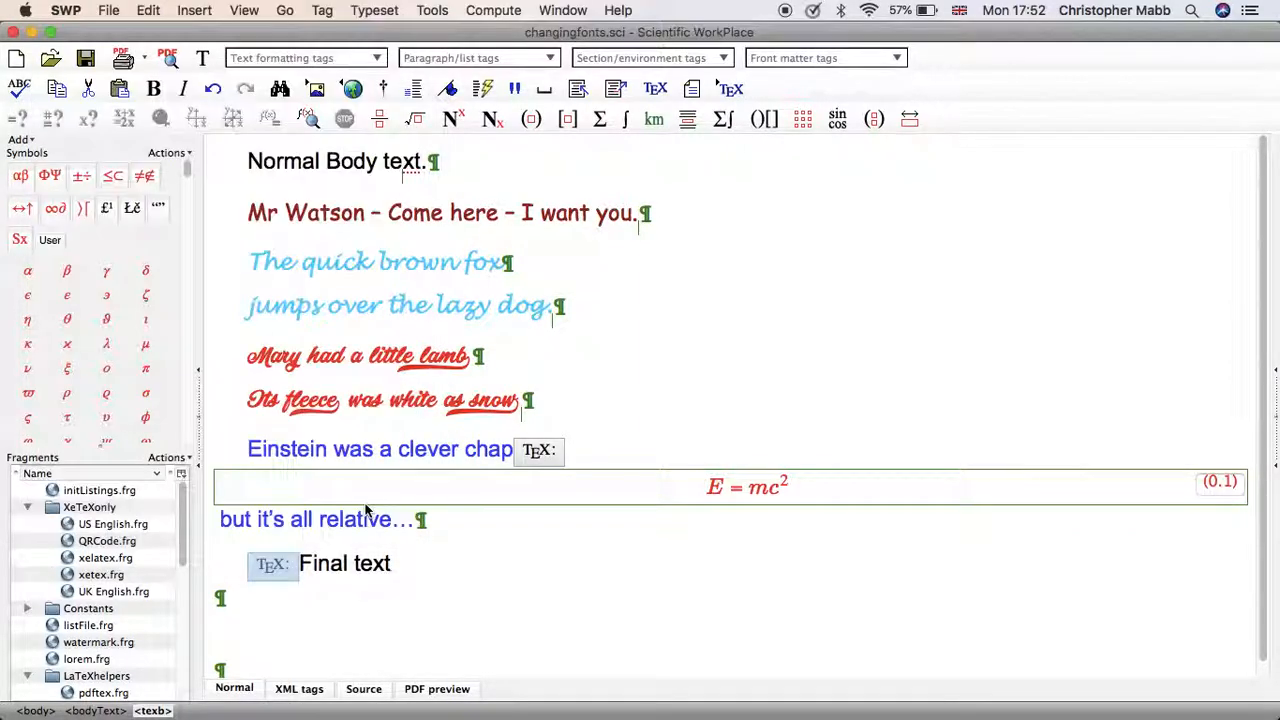
Preview the document as PDF to compare the rescaled "Final text" with the normal body text.
{"action": "left_click", "coordinate": [421, 693]}
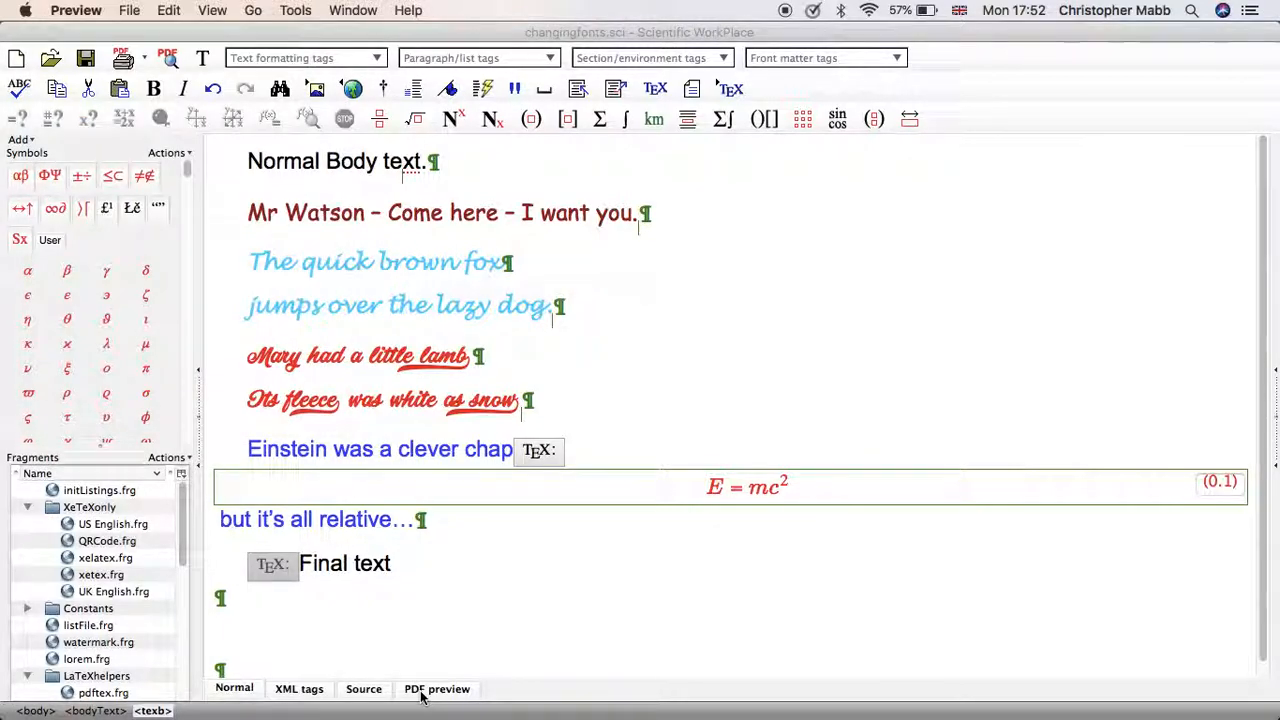
{"action": "scroll", "coordinate": [636, 315], "scroll_direction": "down", "scroll_amount": 5}
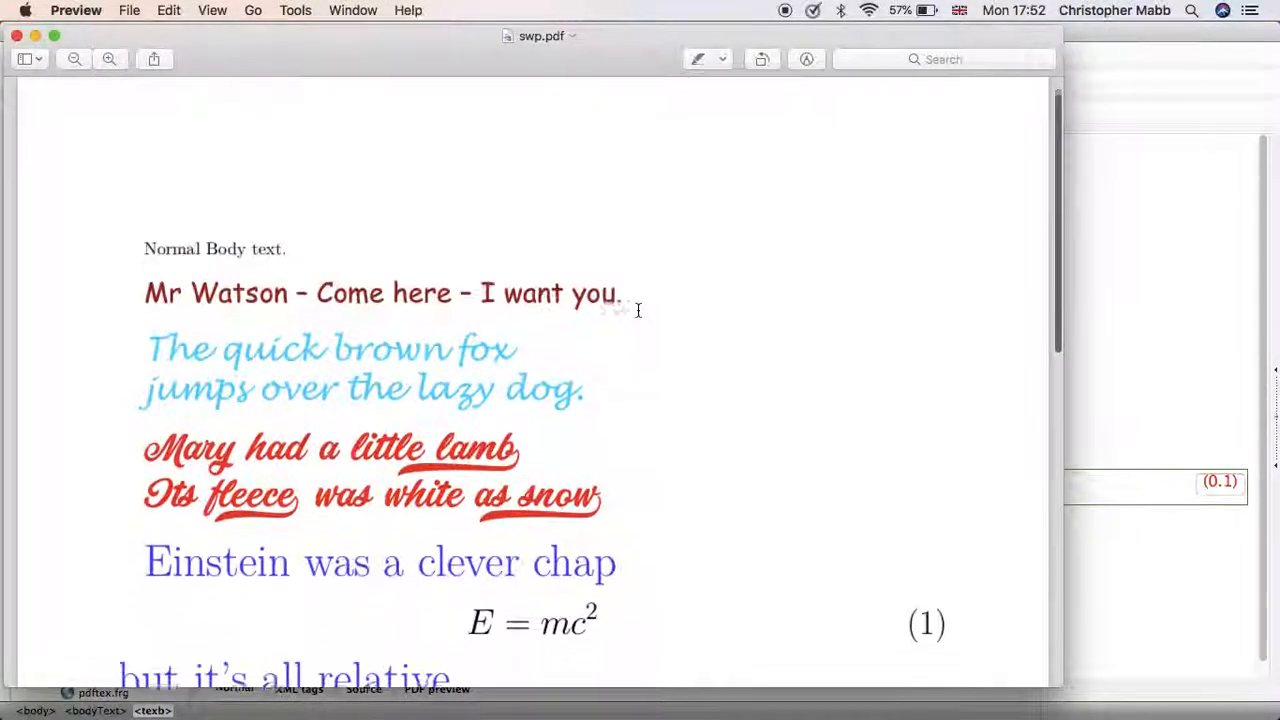